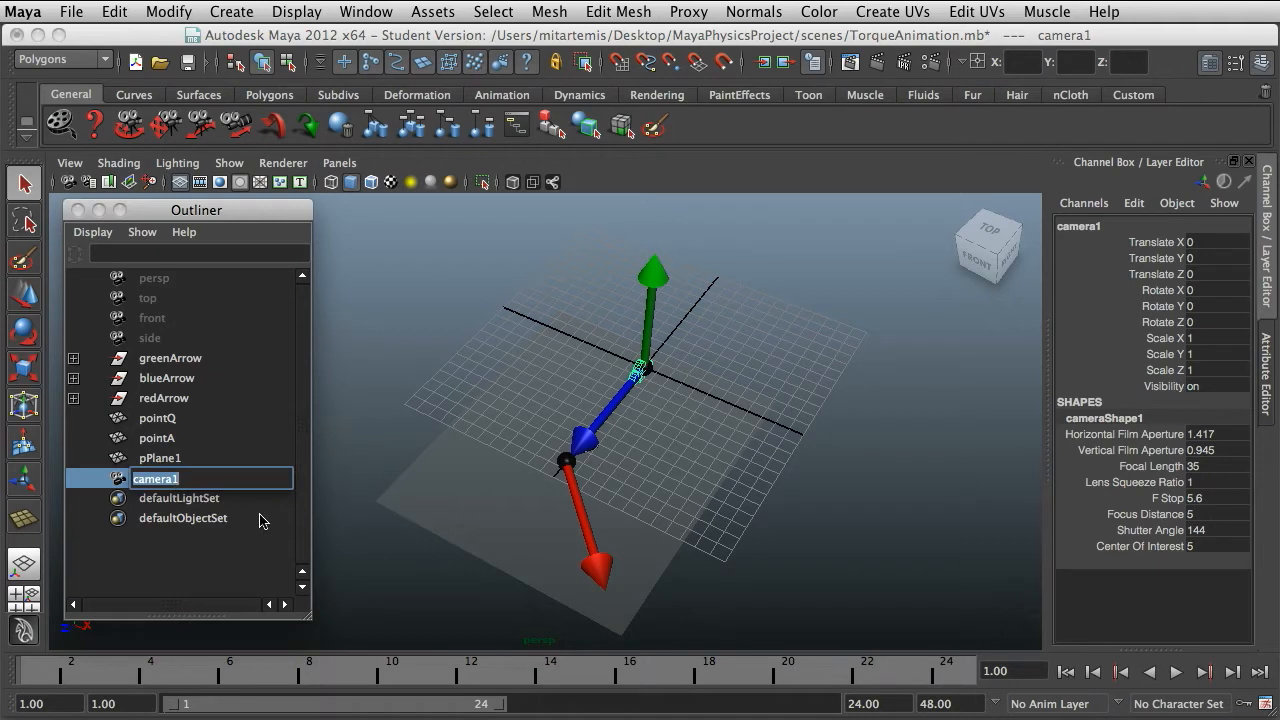
Rename camera1 as mainCamera
key("Return")
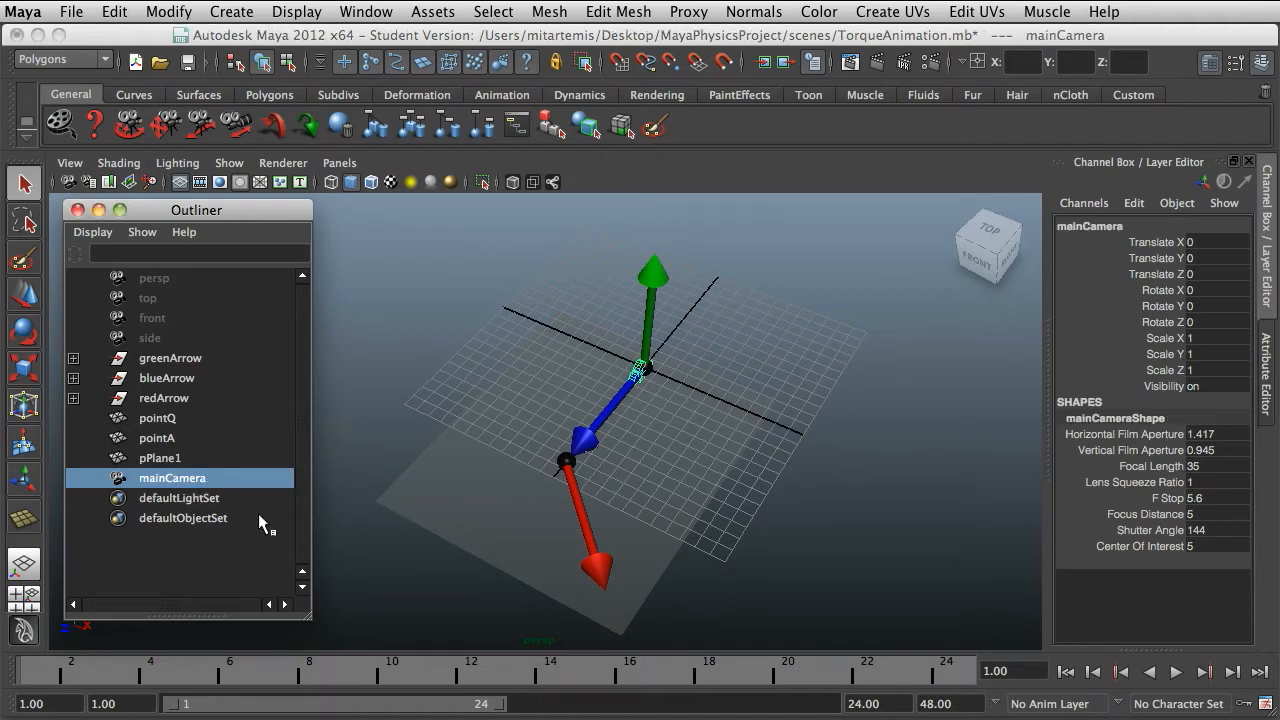
Review the image width, height and resolution in the Render Settings and close them
left_click(388, 11)
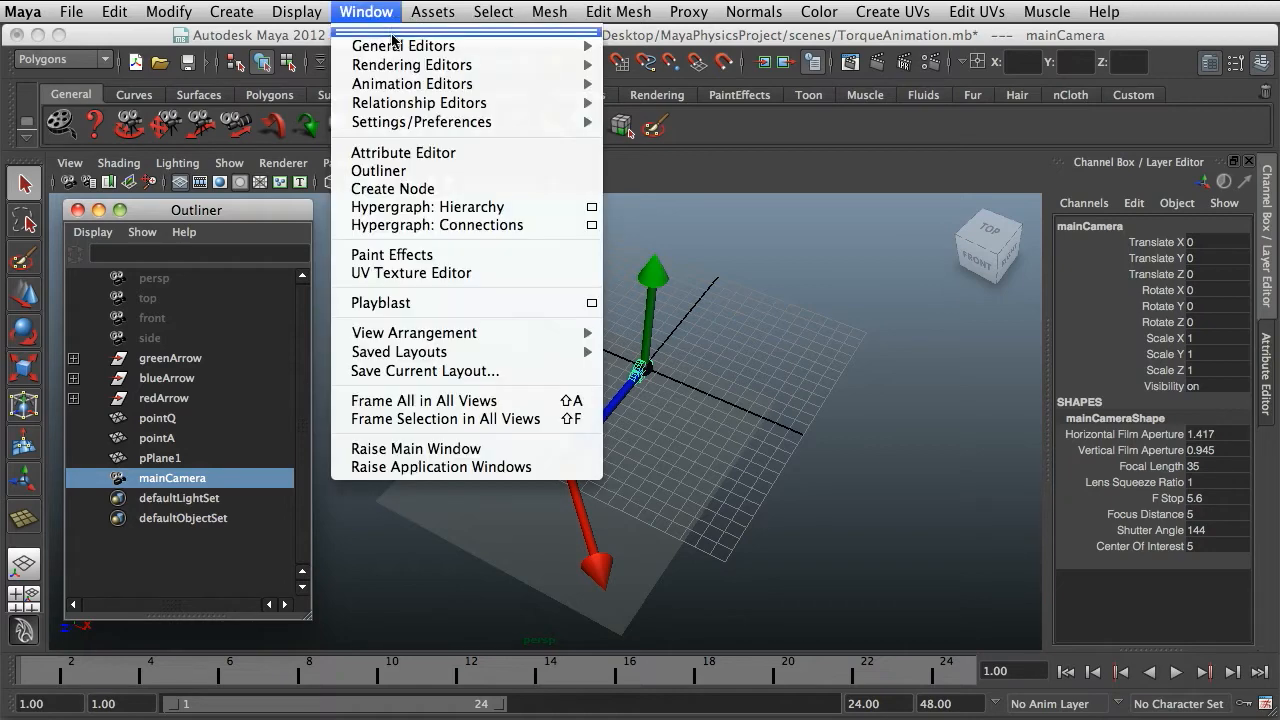
mouse_move(398, 65)
left_click(772, 93)
left_click_drag(862, 243, 870, 491)
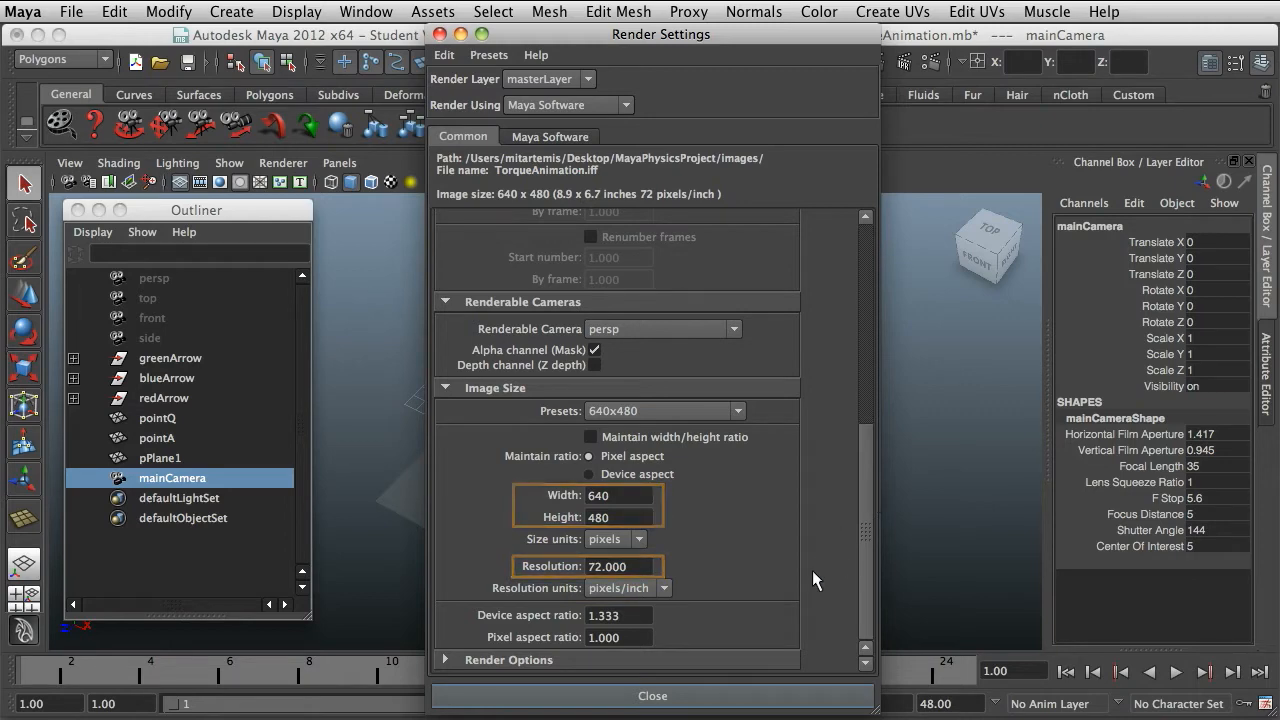
left_click(738, 698)
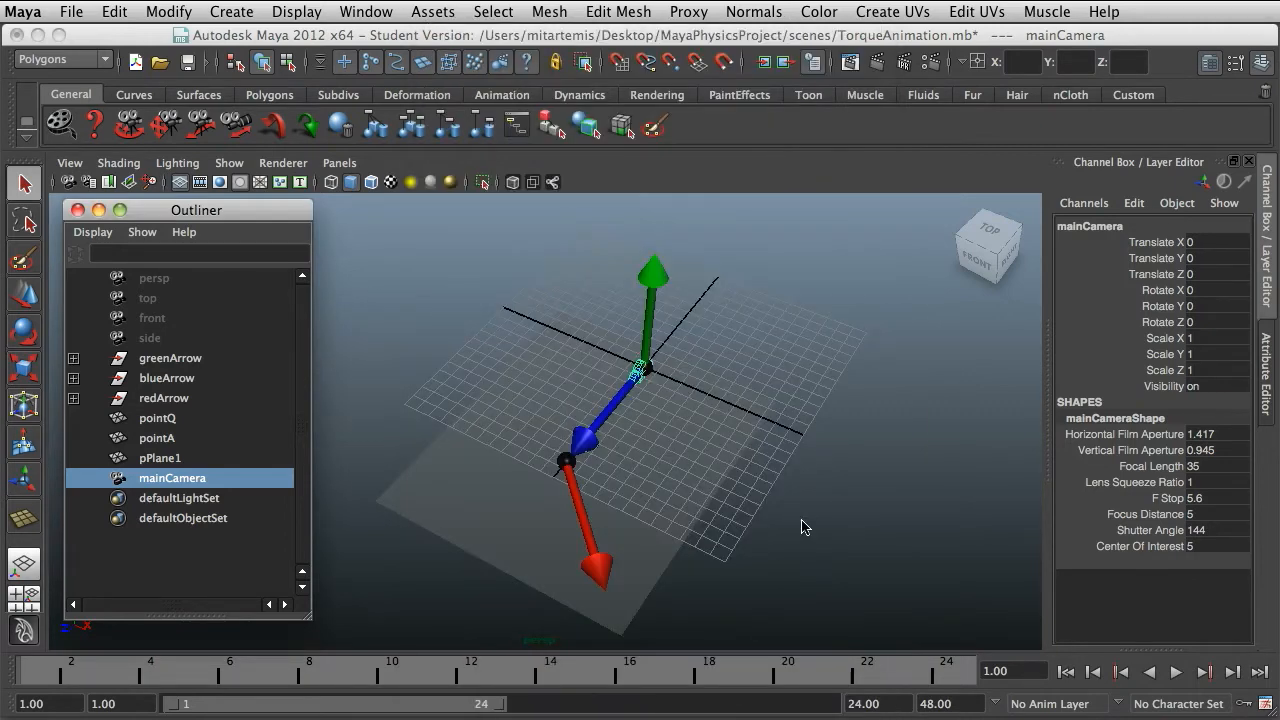
Set the working time unit to NTSC (30 fps) in the application preferences
left_click(378, 14)
mouse_move(468, 122)
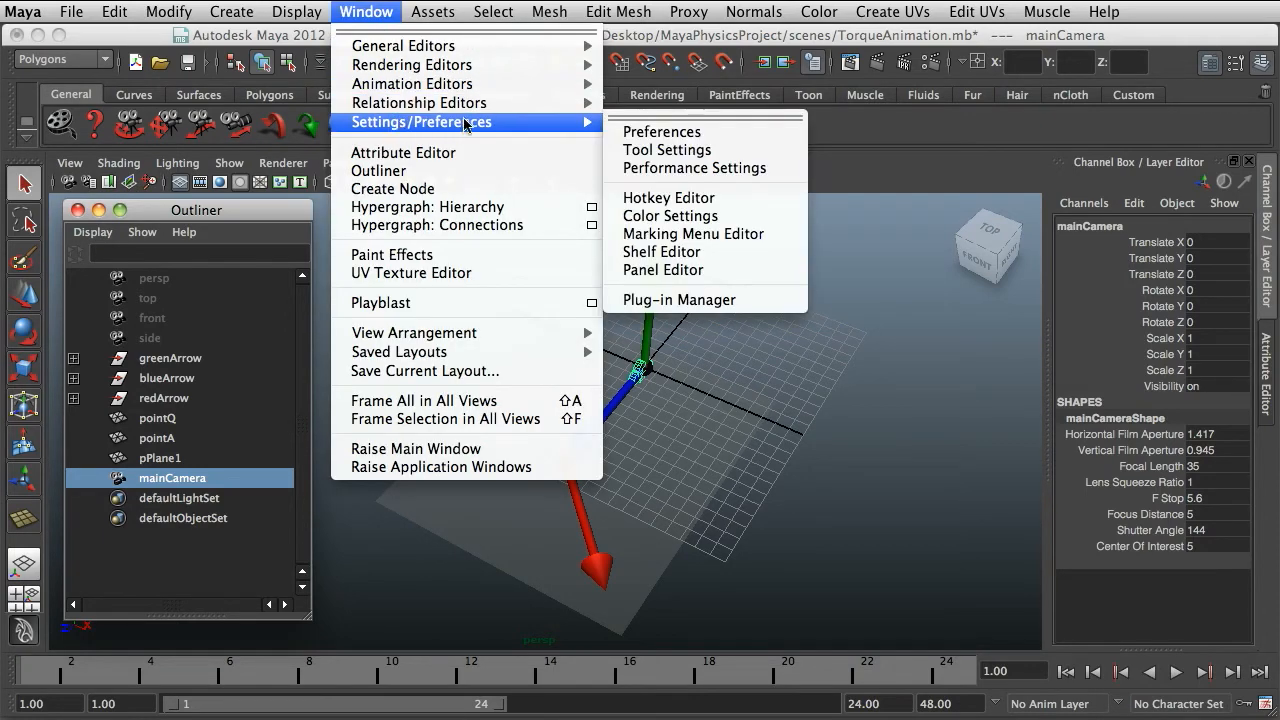
left_click(754, 134)
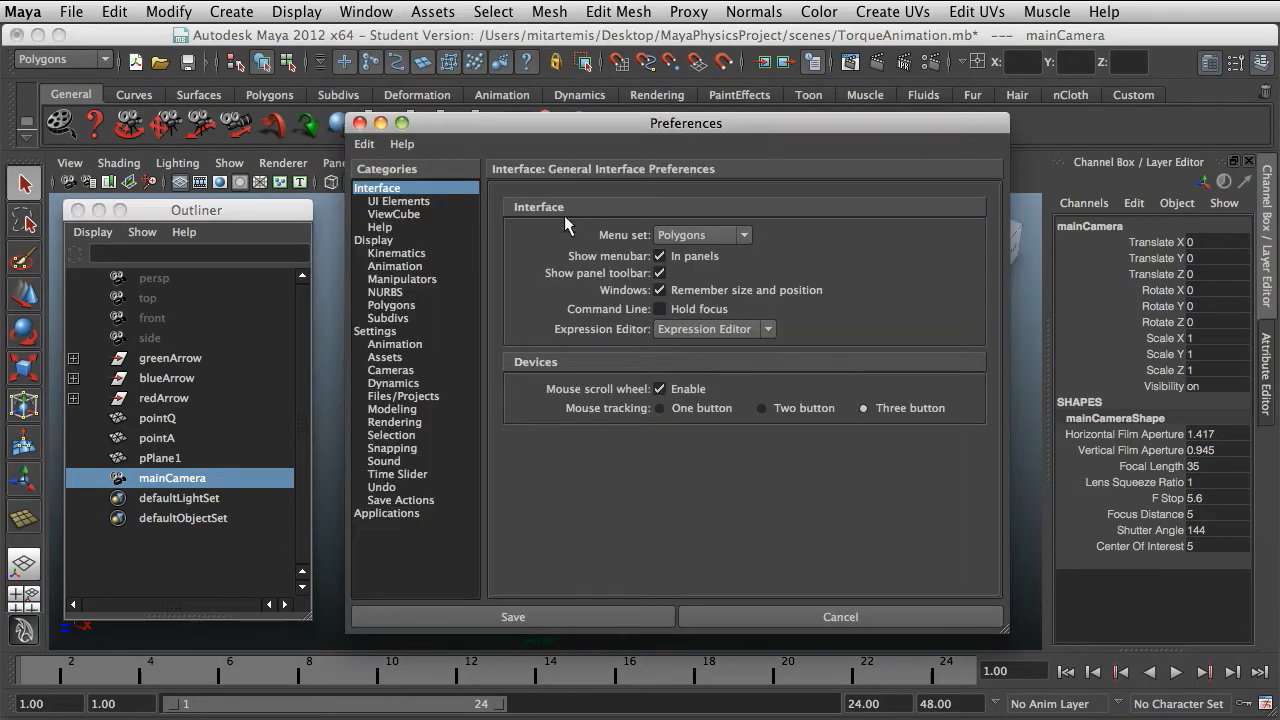
left_click(426, 326)
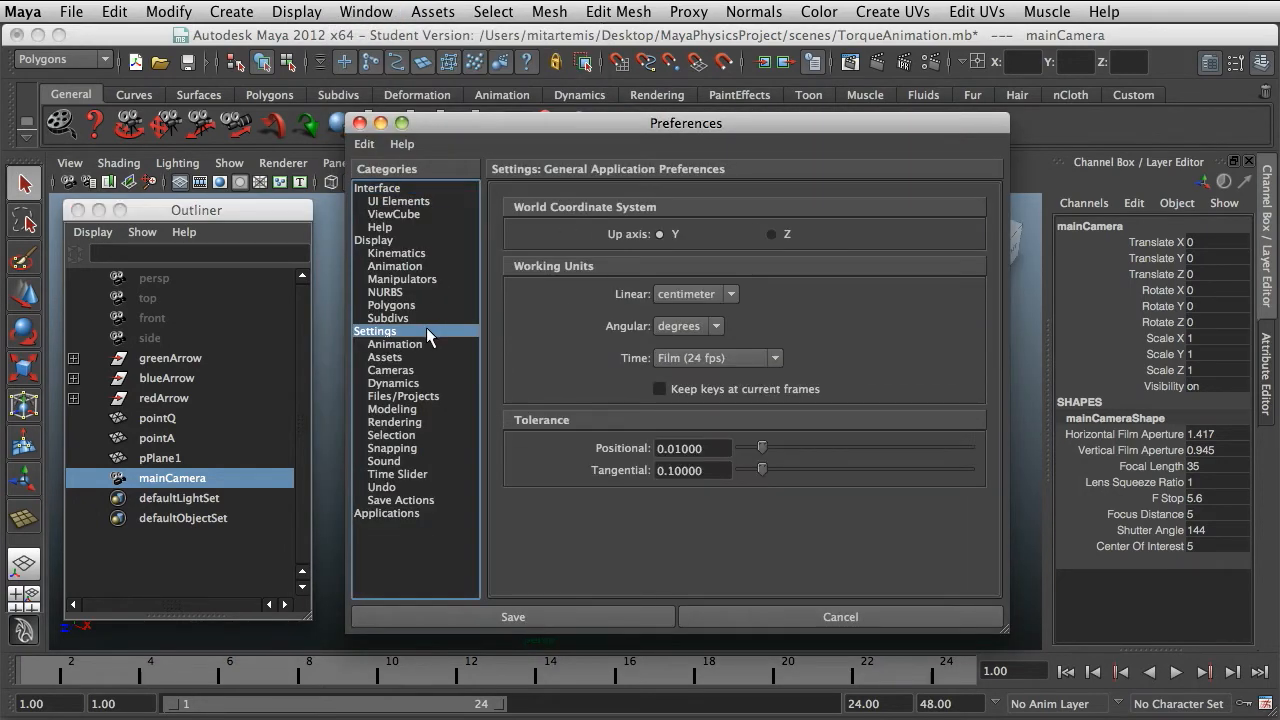
left_click(775, 358)
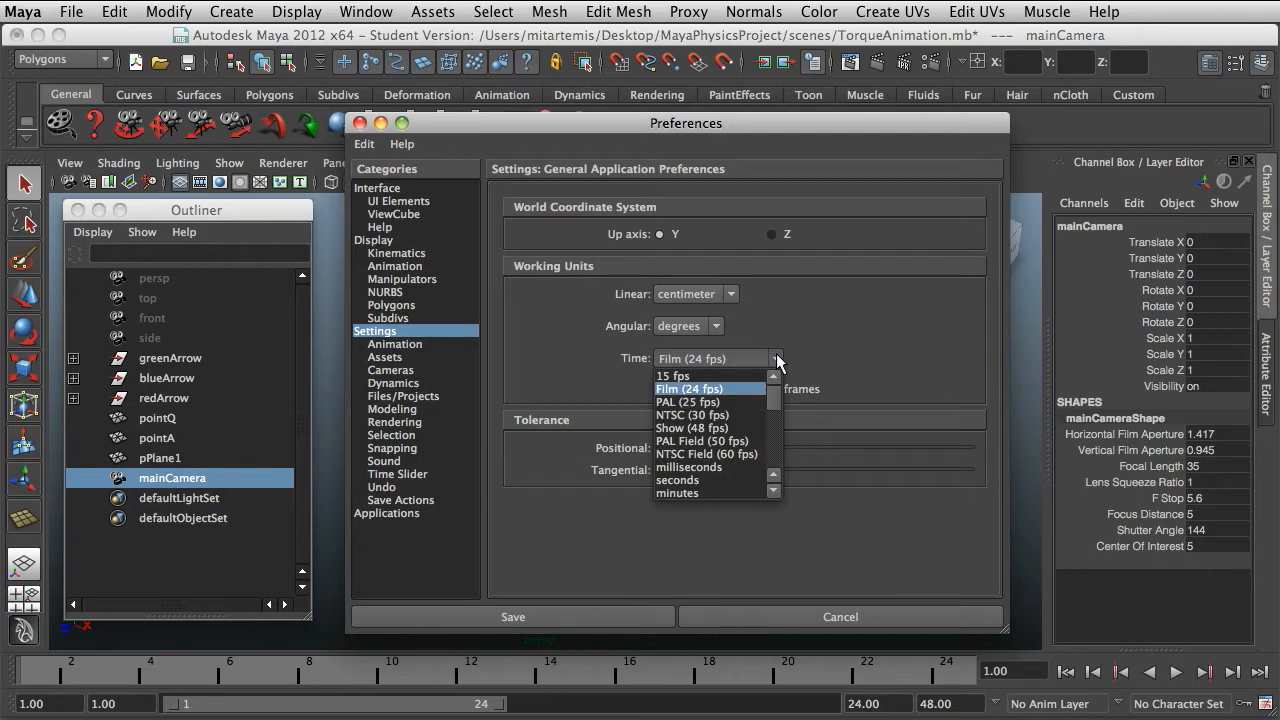
left_click(754, 416)
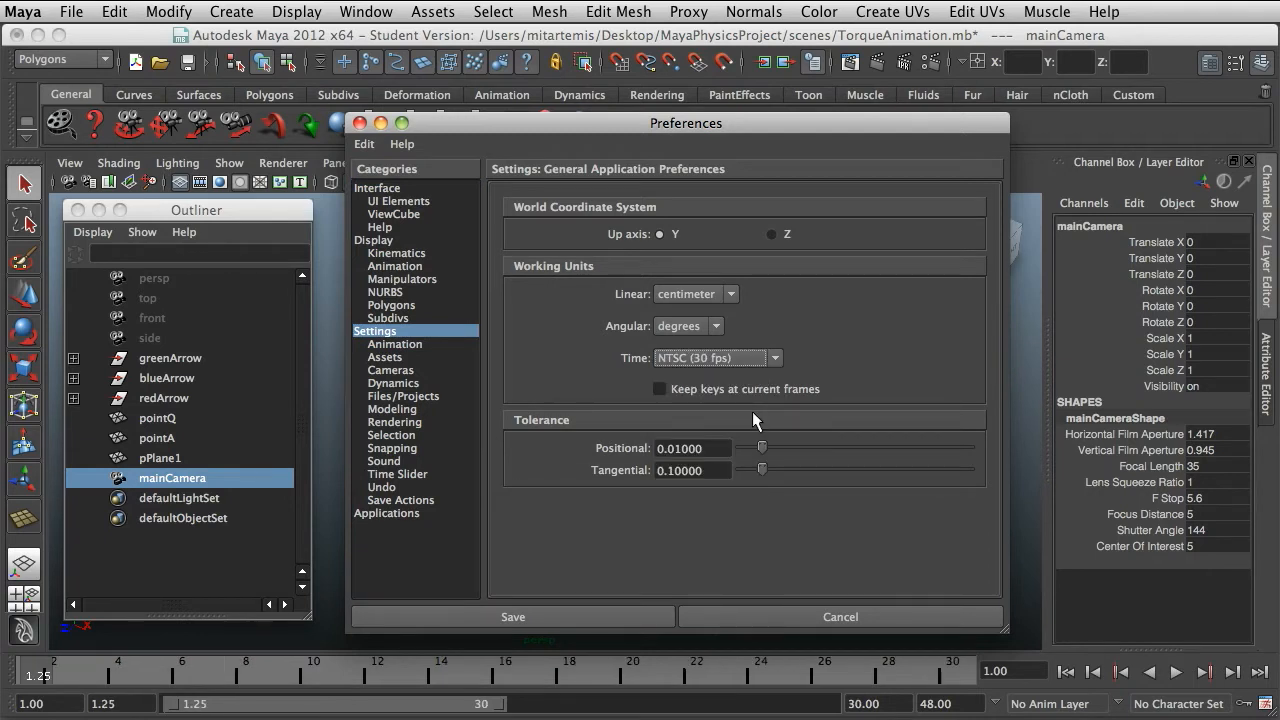
Set the Time Slider playback speed to Real-time [30 fps]
left_click(436, 470)
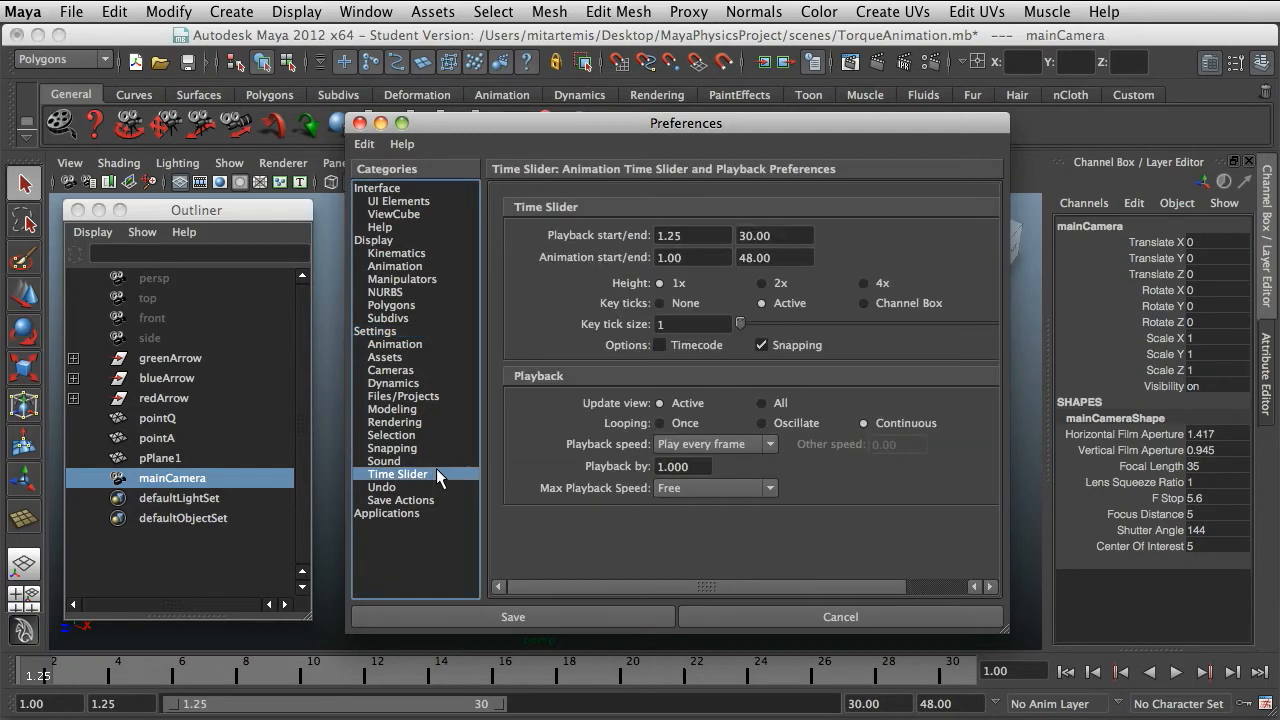
left_click(767, 445)
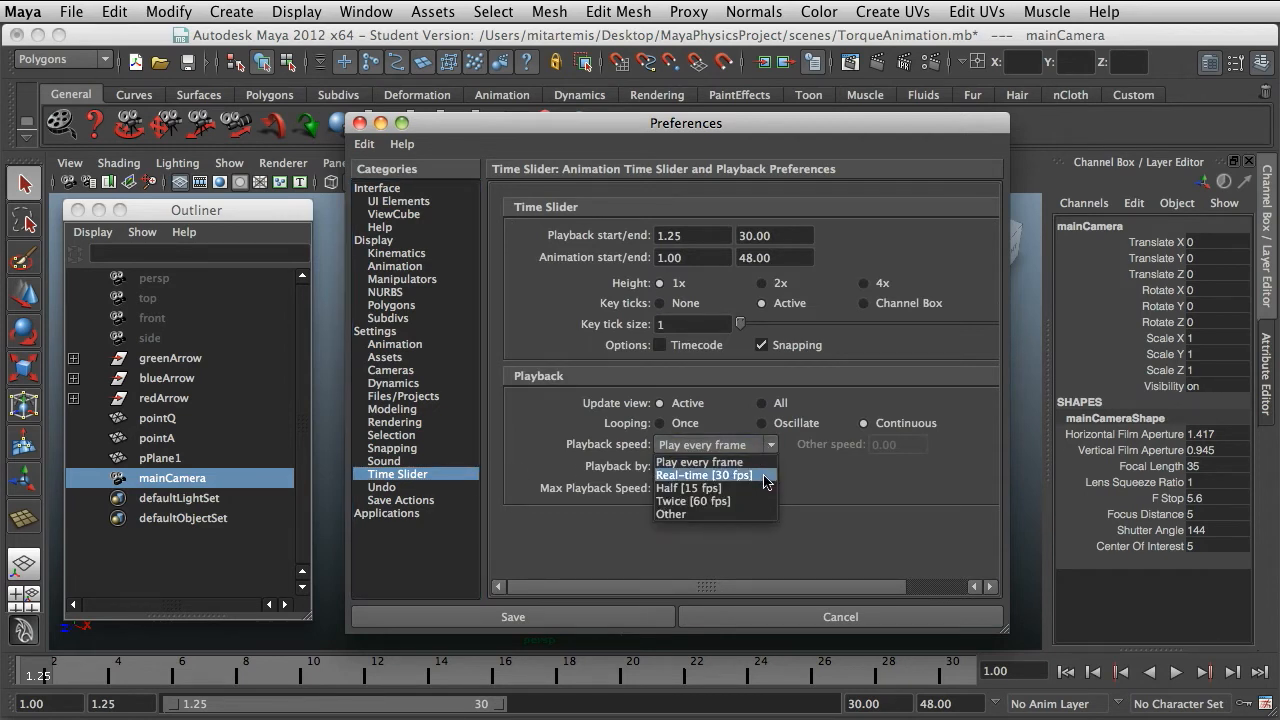
left_click(765, 476)
Set the playback start to 1 and the animation end to 30, and save the preferences
left_click_drag(697, 236, 643, 233)
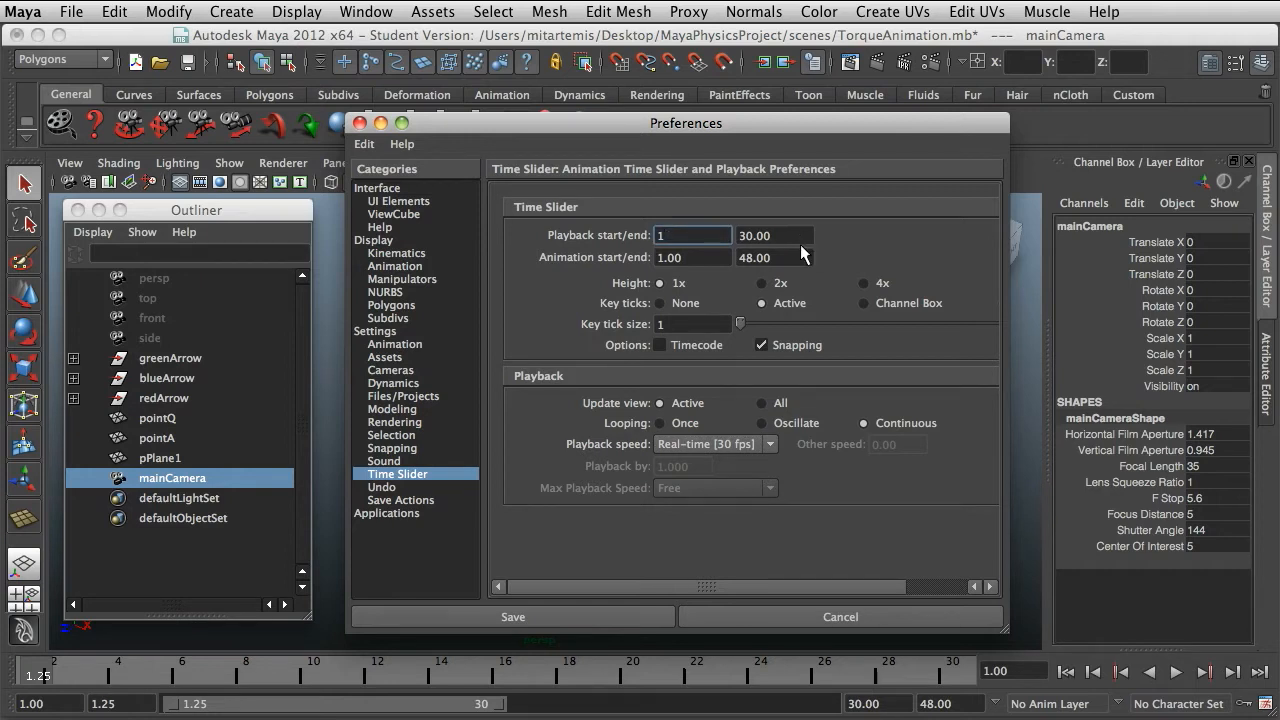
left_click_drag(800, 258, 728, 258)
type("60")
key("Return")
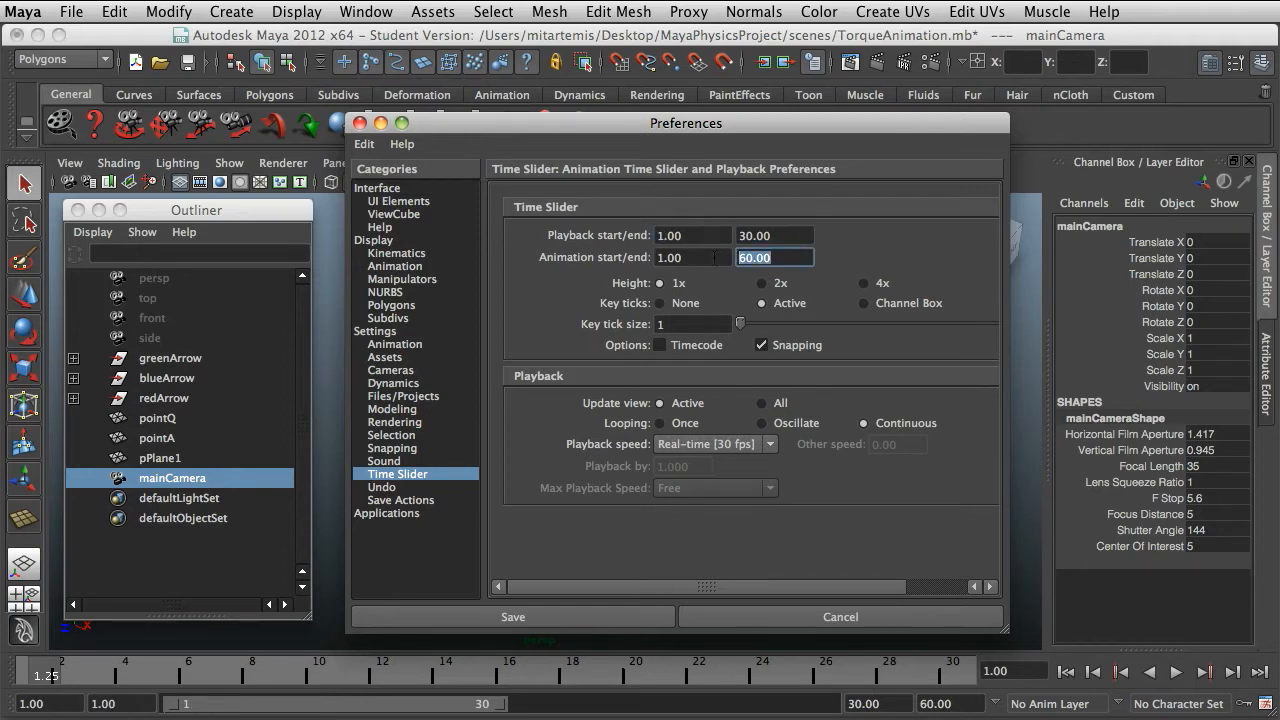
type("30")
key("Return")
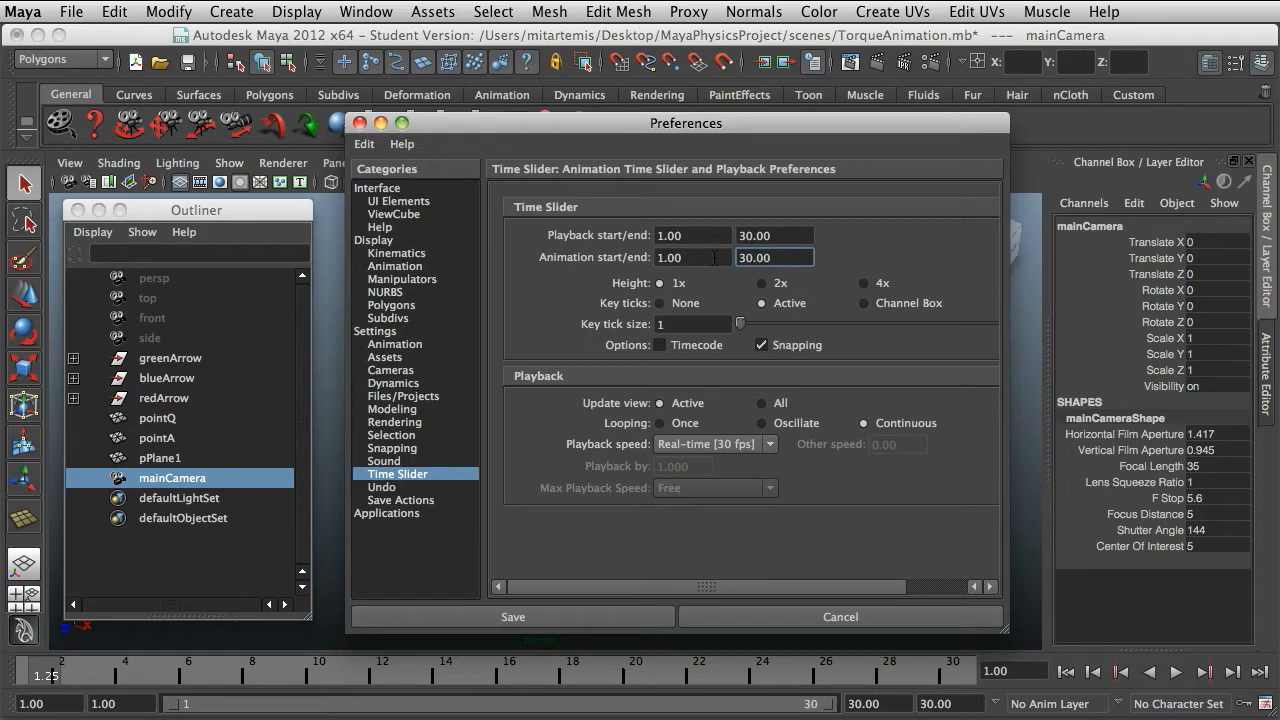
left_click(538, 617)
Close the Outliner and arrange the viewport as two panes side by side
left_click(78, 210)
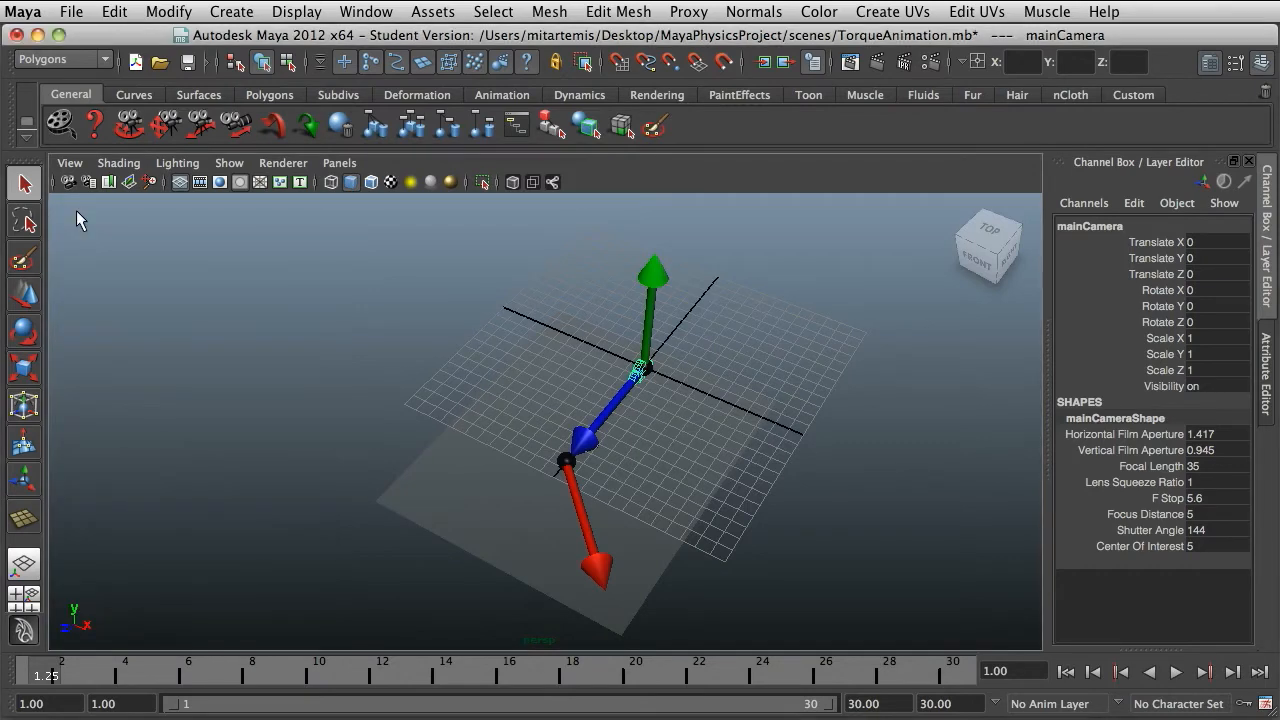
left_click(340, 163)
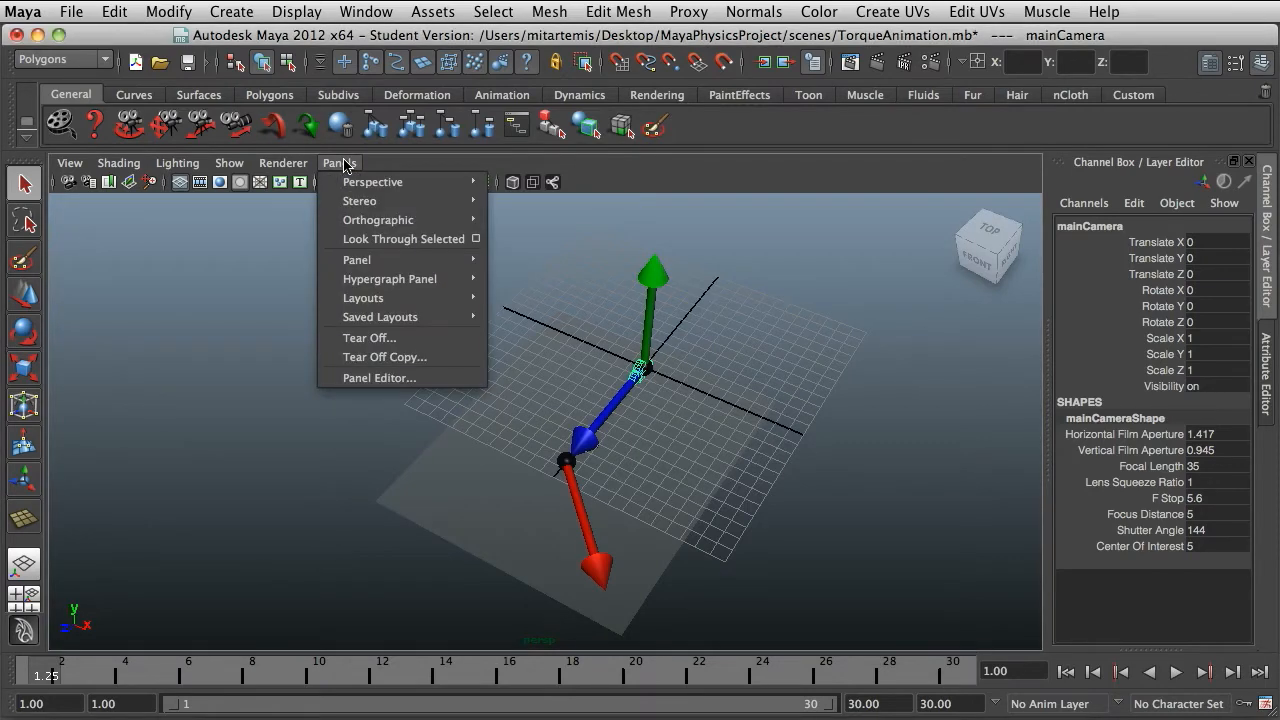
mouse_move(381, 297)
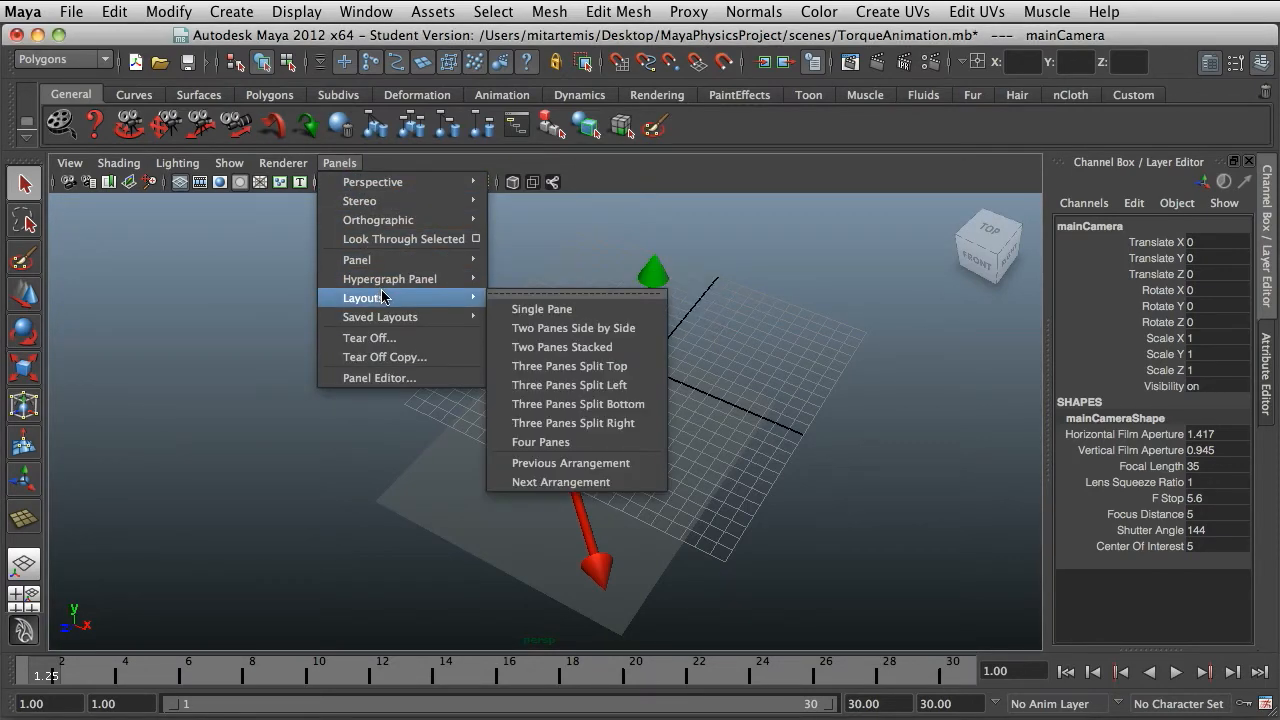
left_click(656, 341)
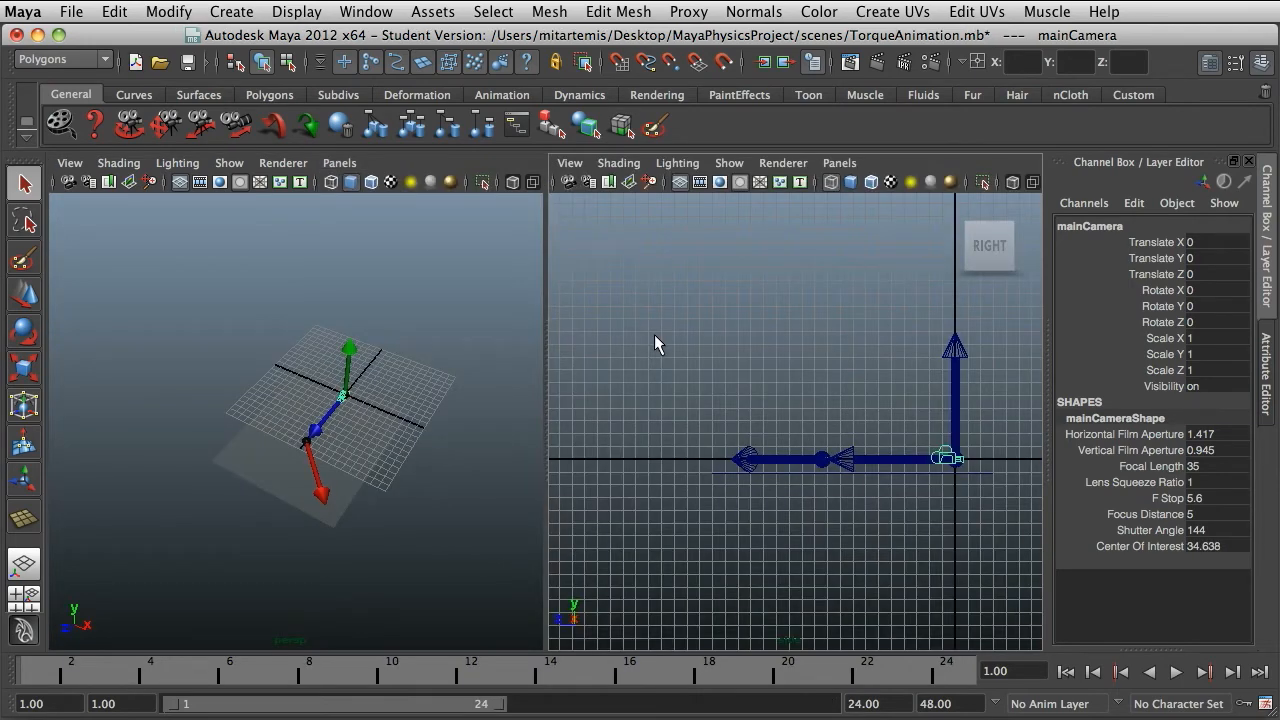
Show the side view pane through mainCamera with Smooth Shade All
left_click(834, 165)
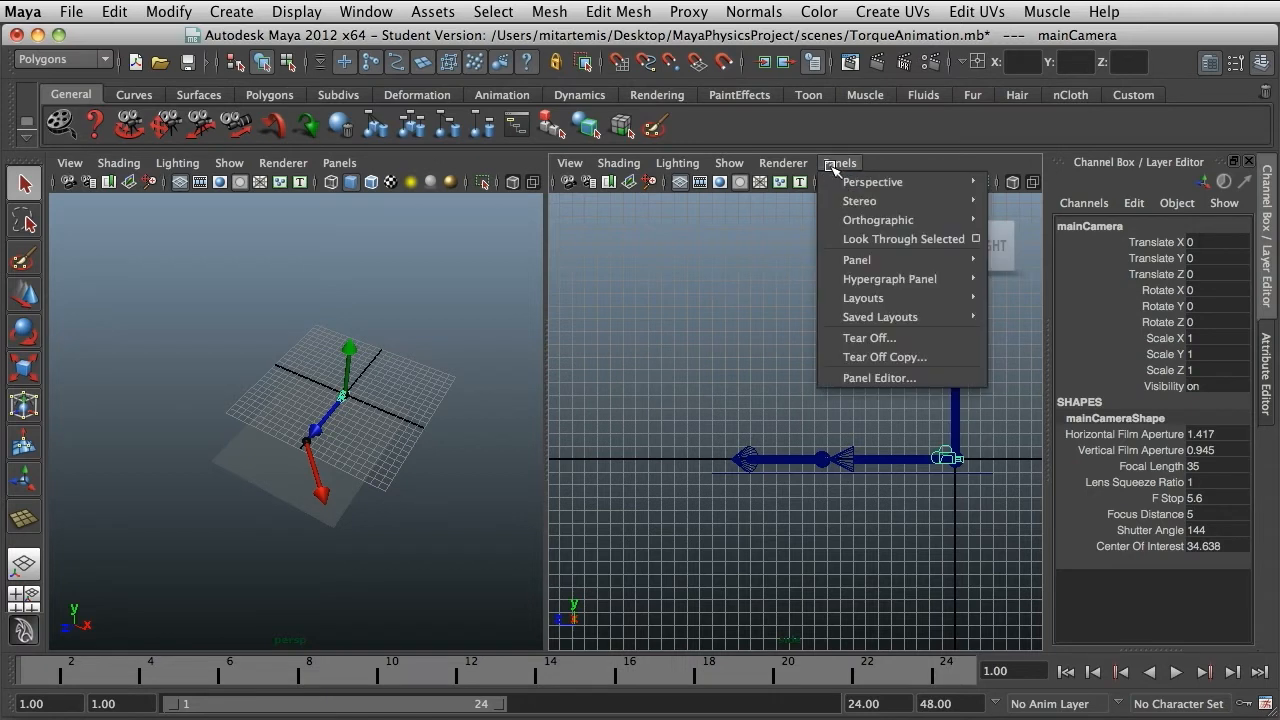
mouse_move(862, 184)
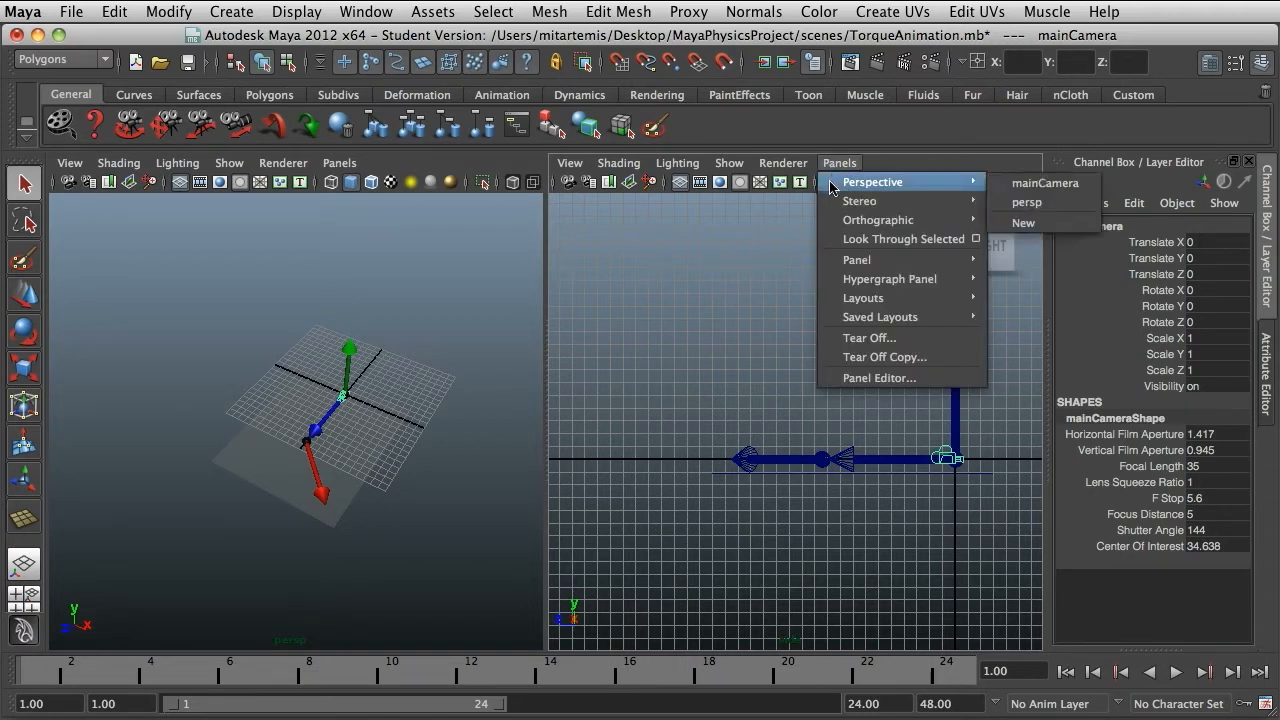
left_click(1040, 183)
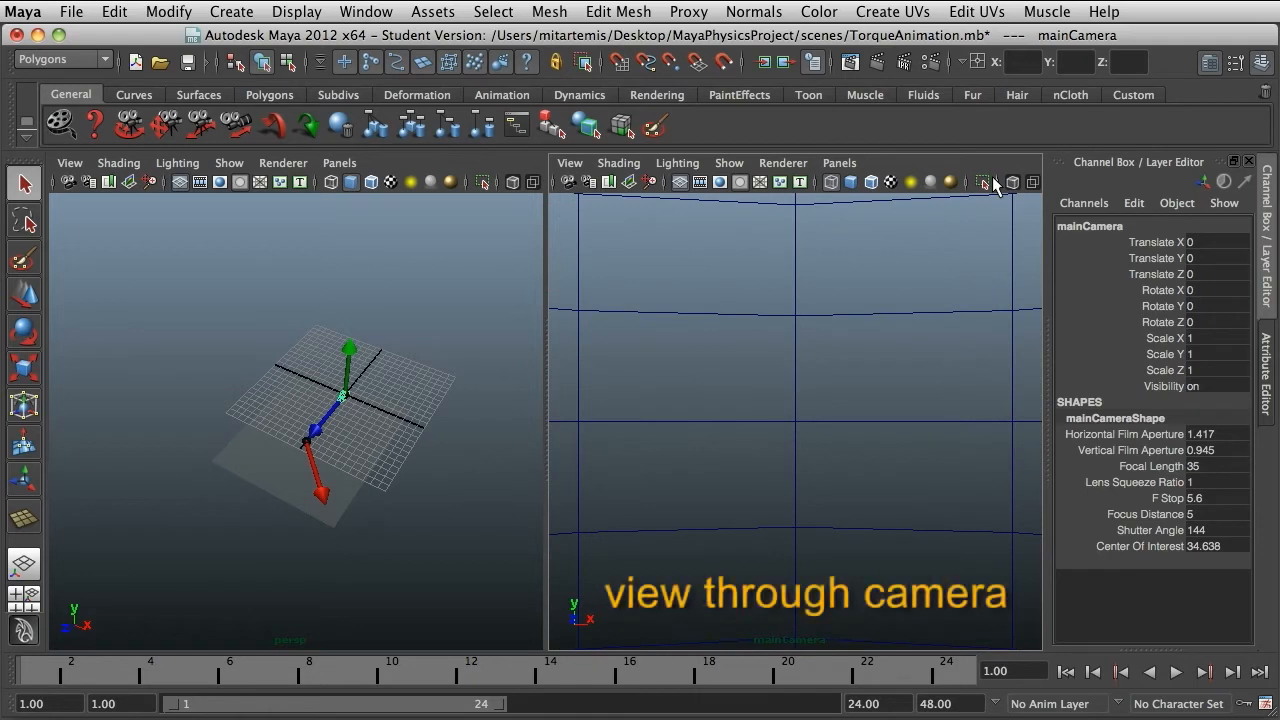
left_click(618, 163)
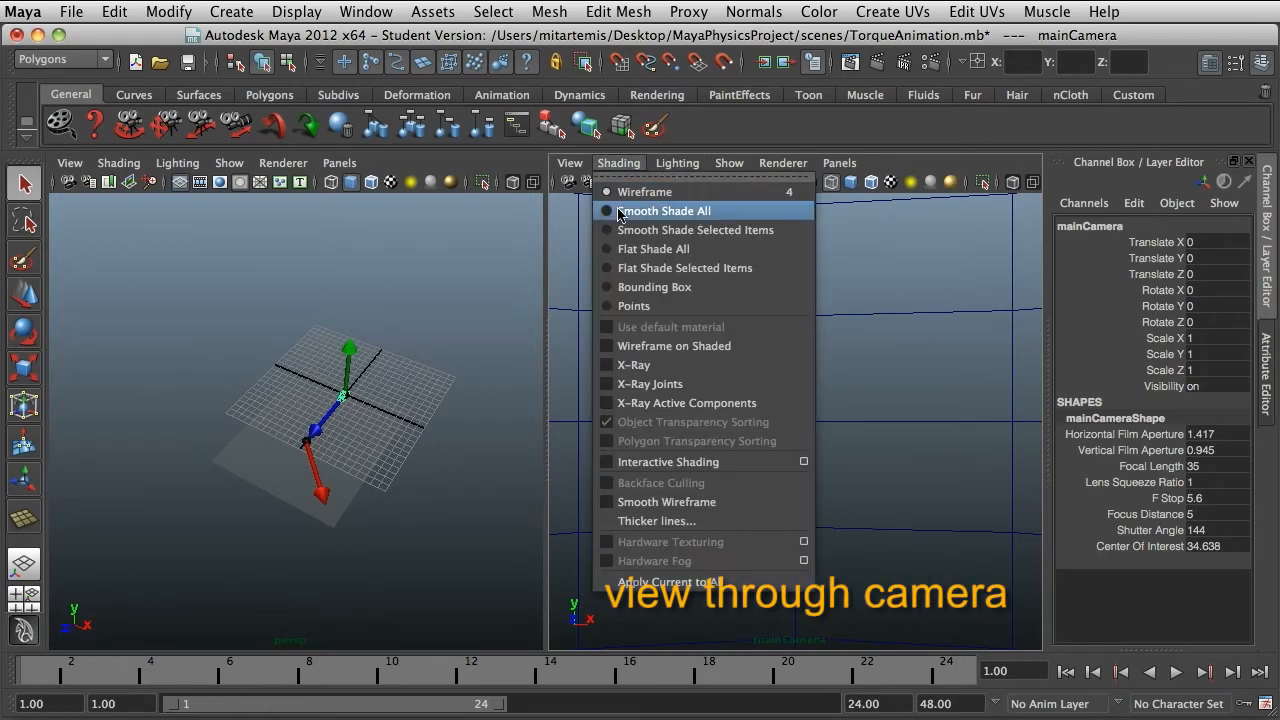
left_click(740, 212)
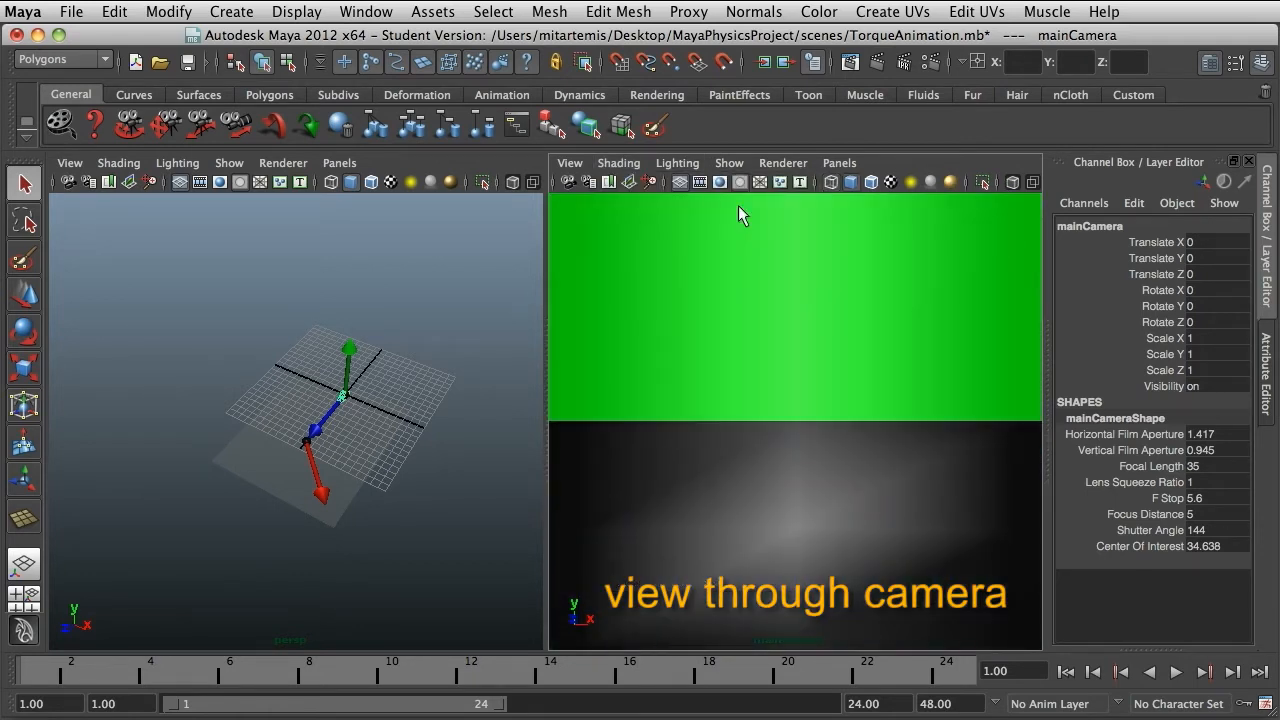
Move and rotate mainCamera to frame all three arrows from slightly above, at about X -33.5, Y 8.4, Z 6.6, rotated about -12.6 and -90.3 degrees
left_click_drag(400, 418, 97, 378)
key("e")
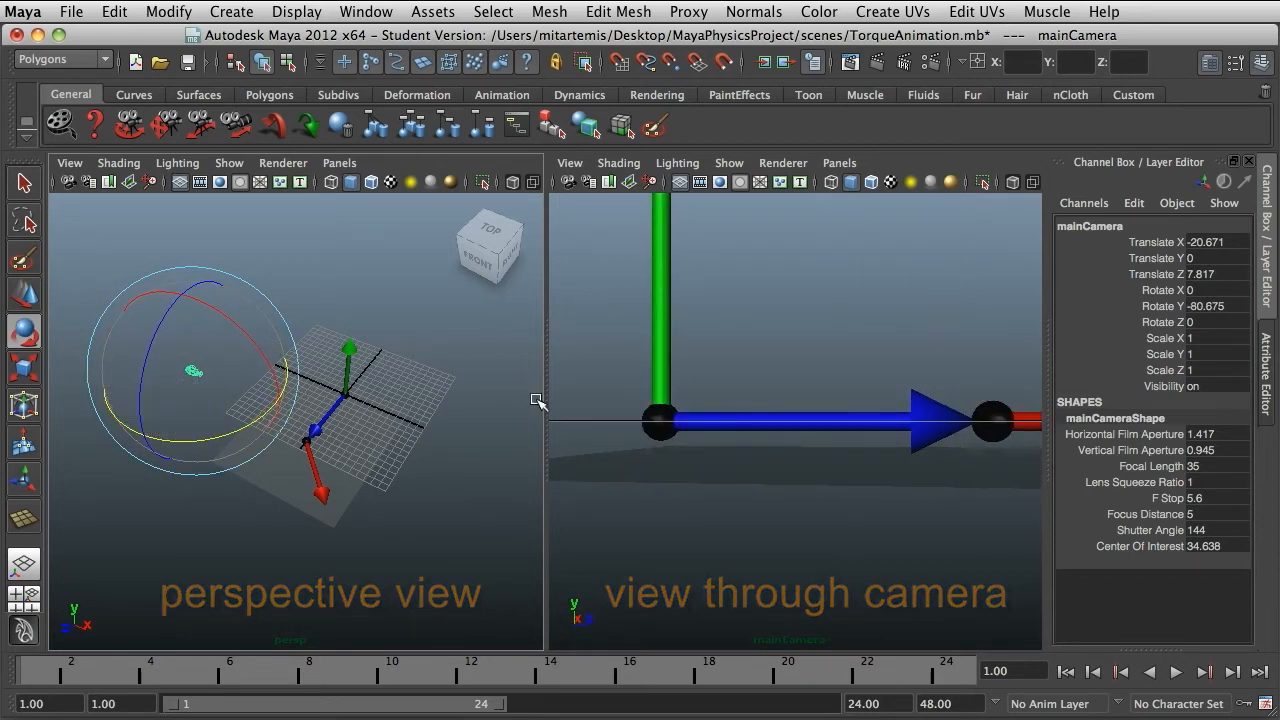
scroll(800, 418, "down", 5)
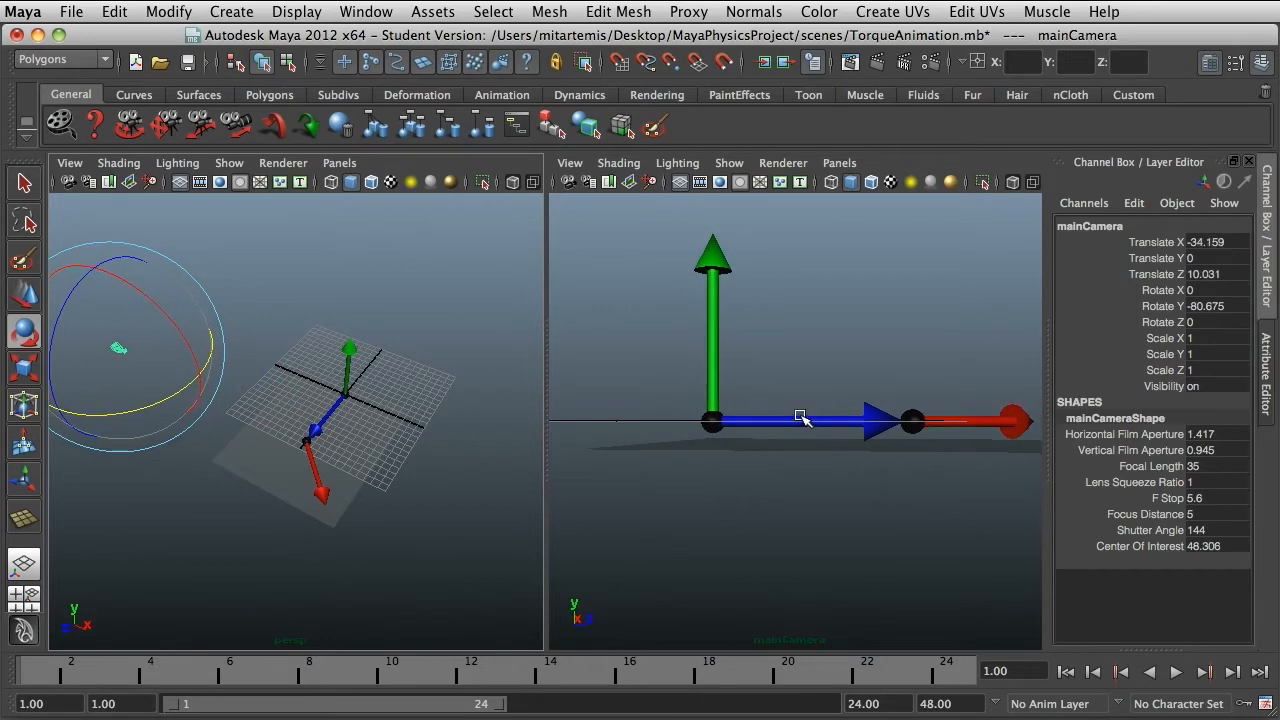
left_click_drag(800, 410, 861, 381, "alt")
left_click_drag(794, 480, 814, 480, "alt")
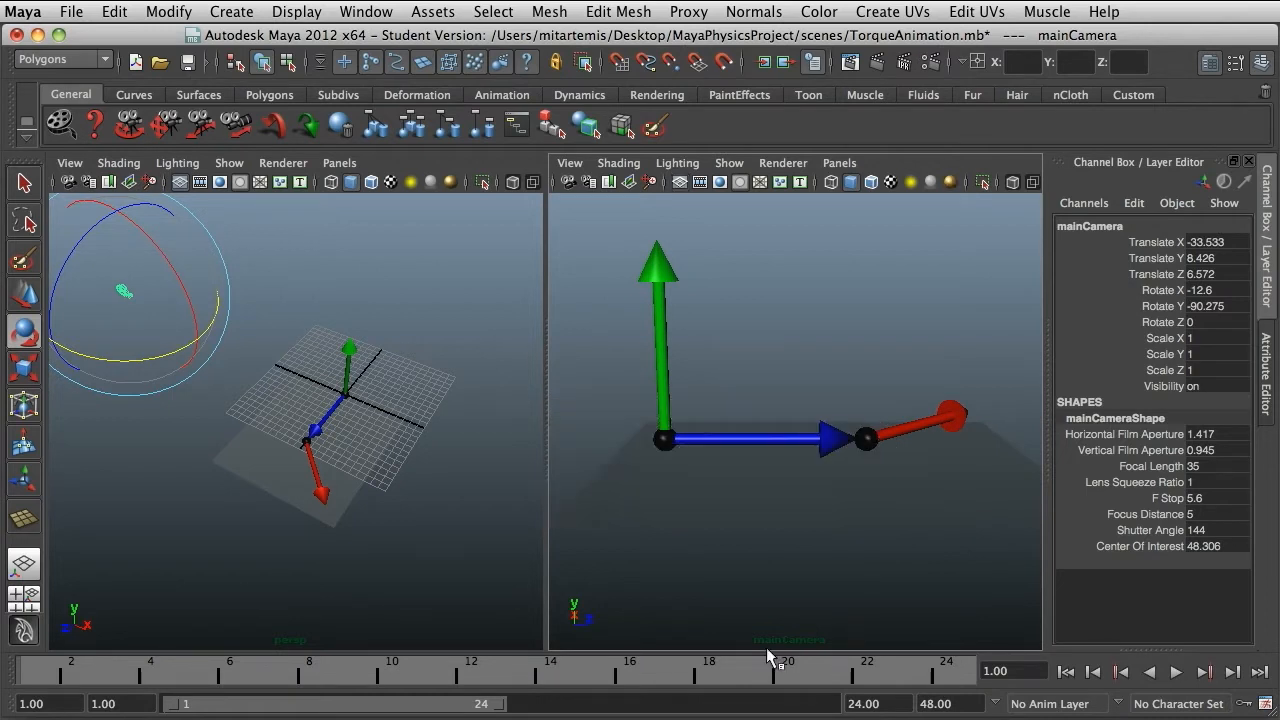
key("q")
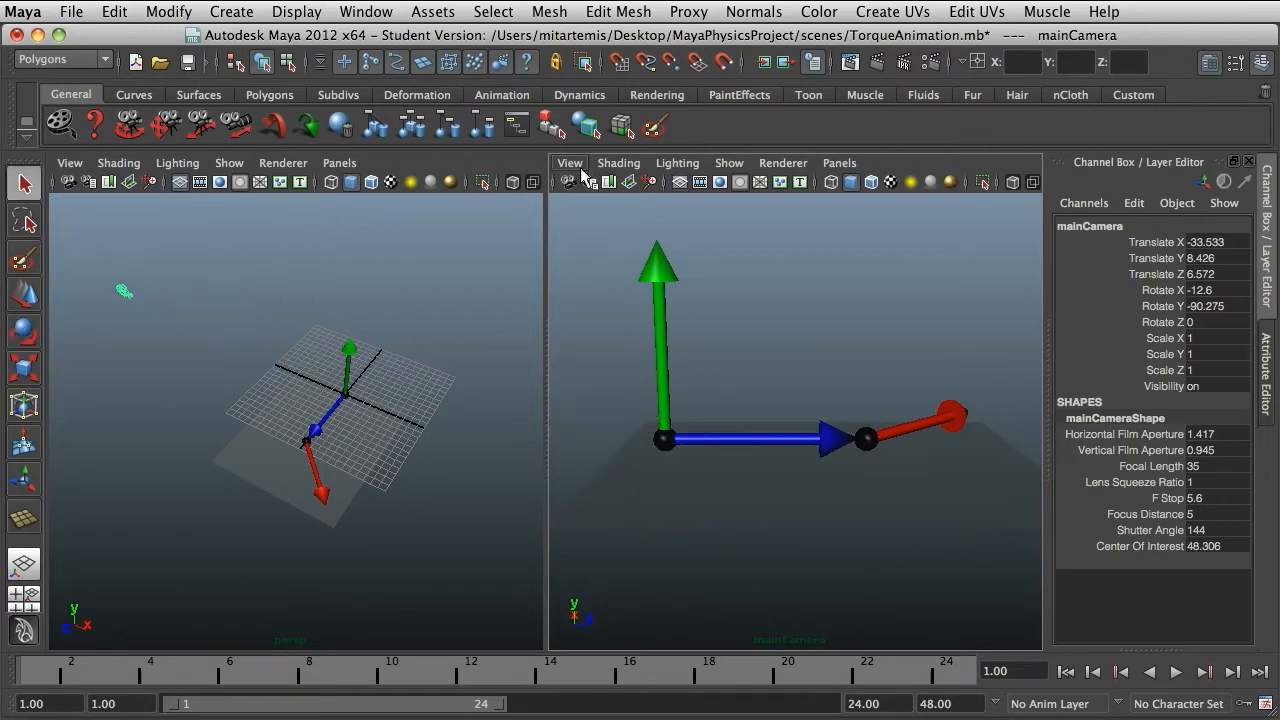
Display the 640 x 480 resolution gate in the mainCamera view
left_click(570, 163)
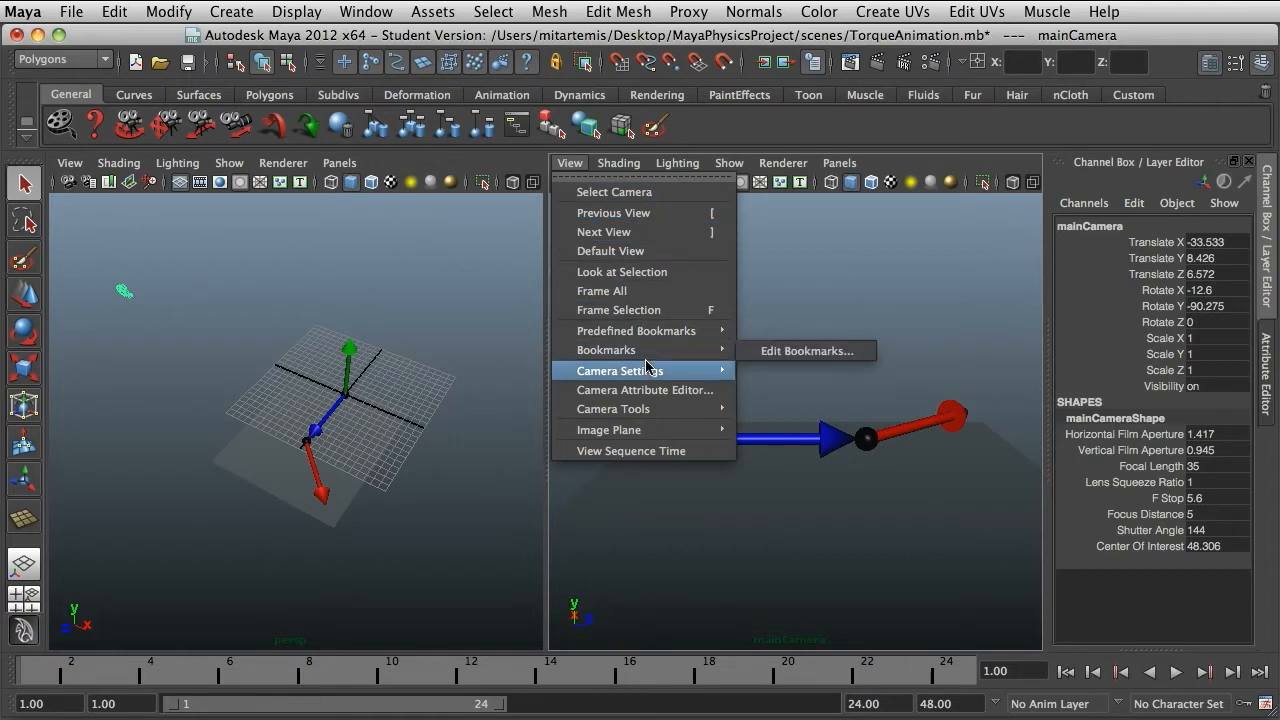
mouse_move(651, 371)
left_click(858, 479)
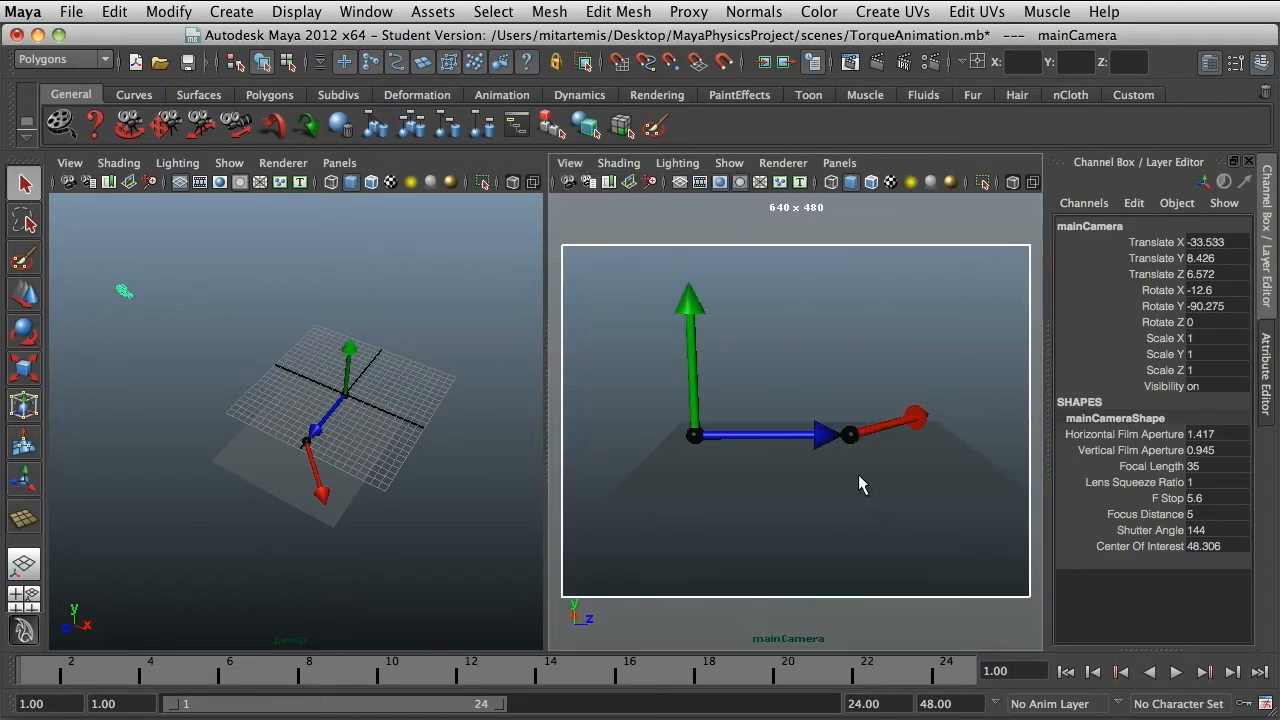
Set mainCamera's translation to X -34, Y 8 and Z 8
middle_click_drag(858, 478, 844, 475, "alt")
left_click(1236, 242)
type("-34")
left_click(1238, 258)
type("8")
left_click(1245, 276)
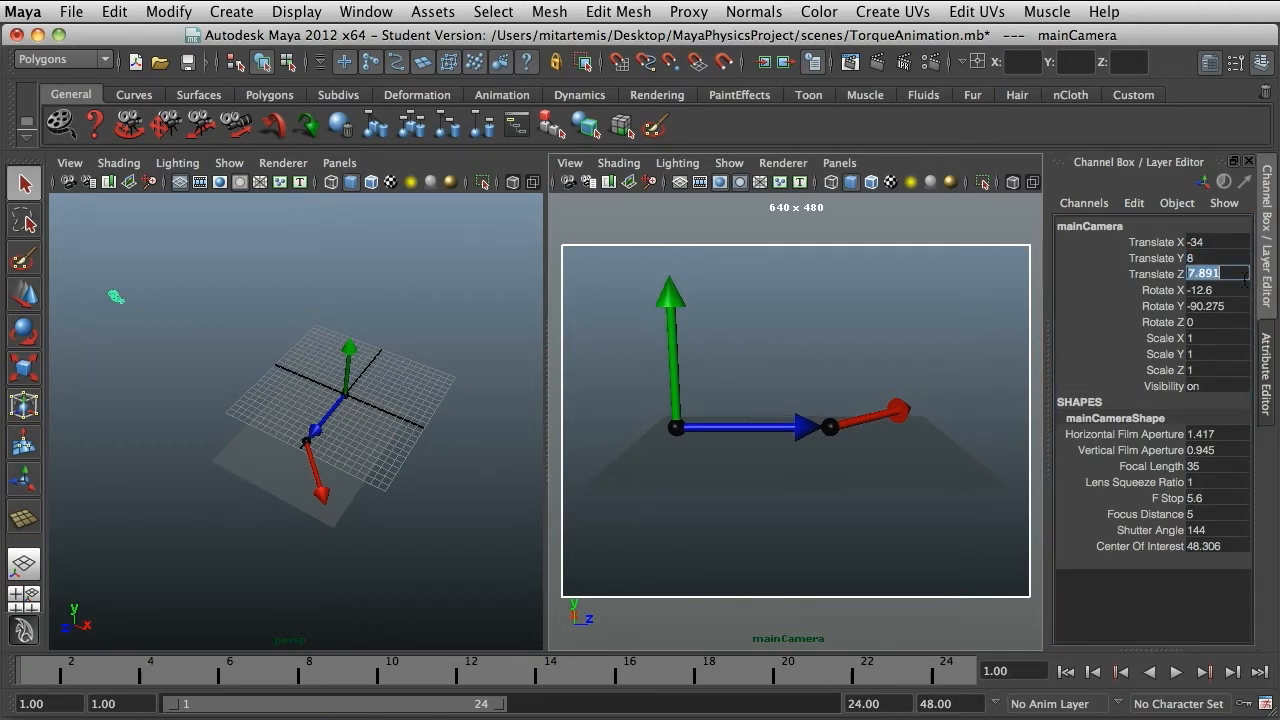
type("8")
Set mainCamera's rotation to X -12 and Y -90
left_click(1243, 289)
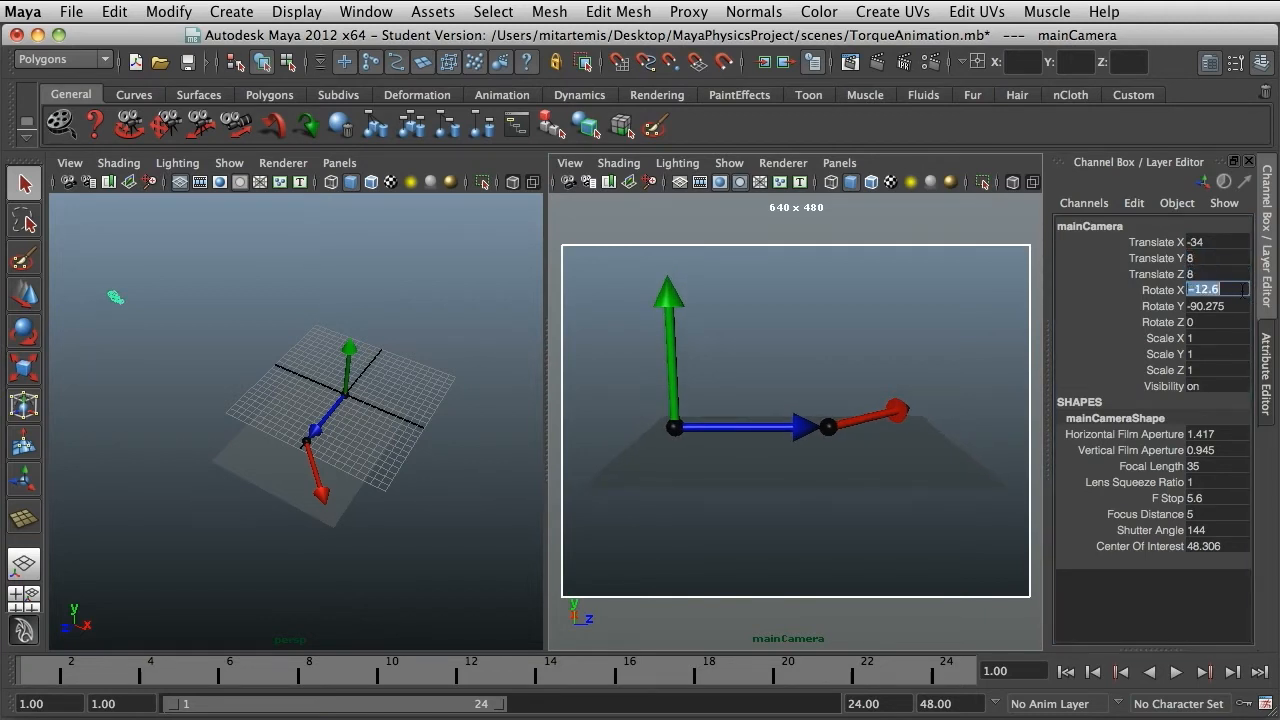
type("-12")
left_click(1241, 306)
type("-90")
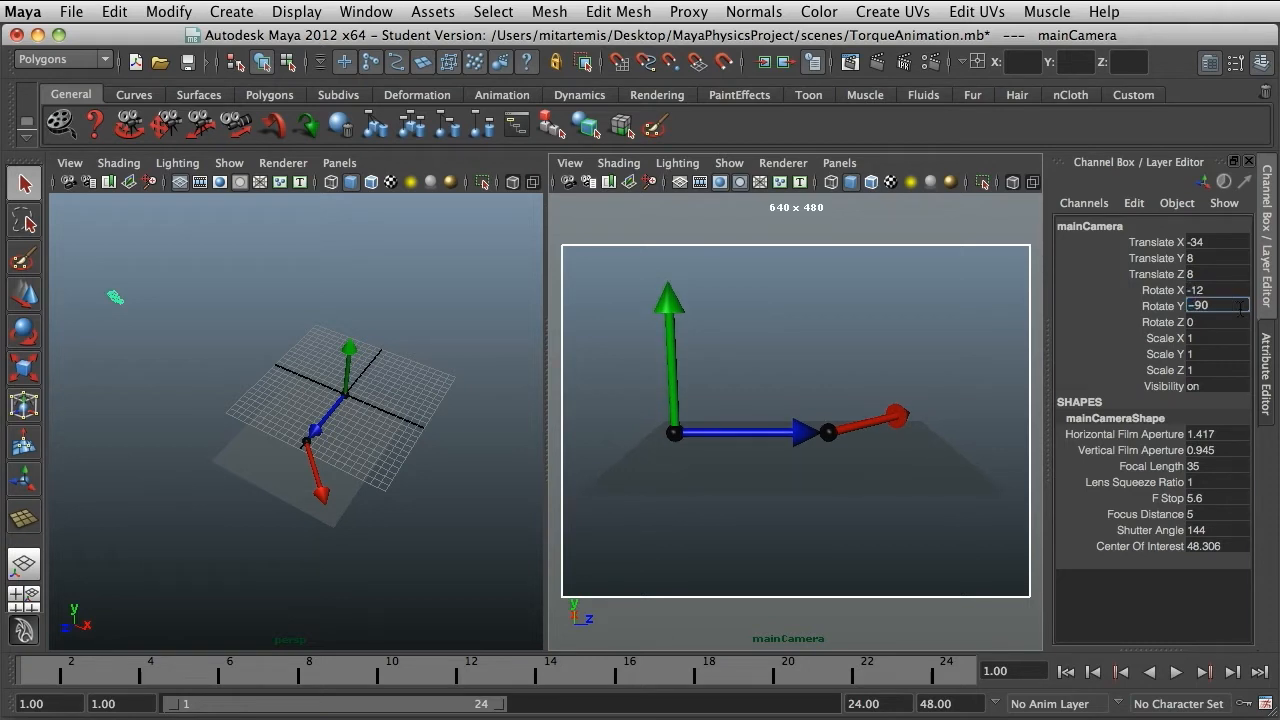
key("Return")
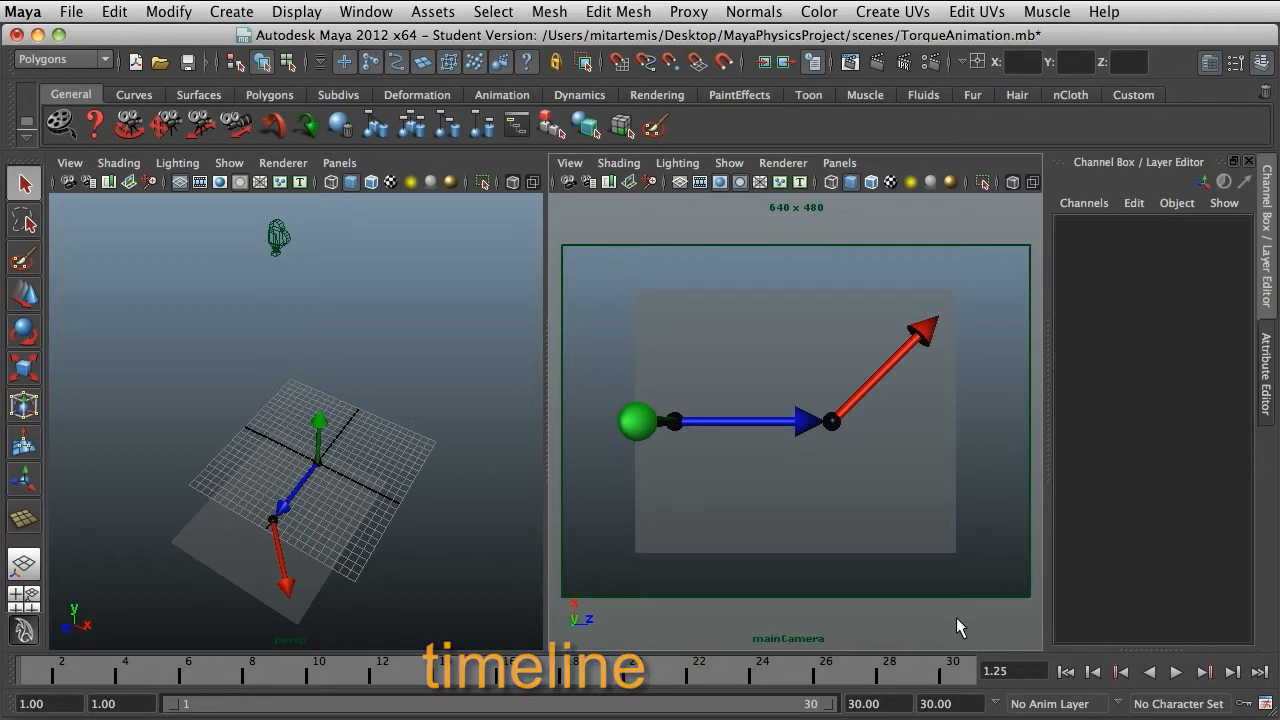
Set the animation end time to frame 20
double_click(945, 703)
type("20")
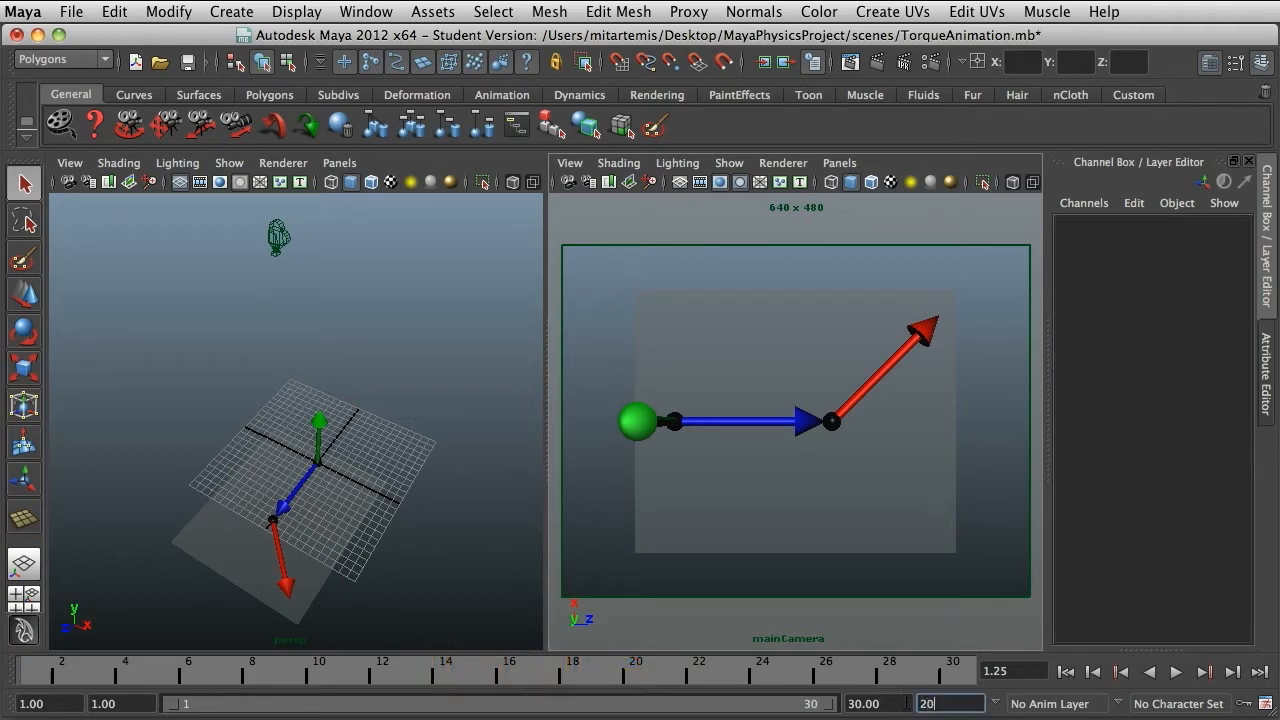
key("Return")
Move the current time to frame 5 and set the playback range to end at frame 10
double_click(1005, 671)
type("5")
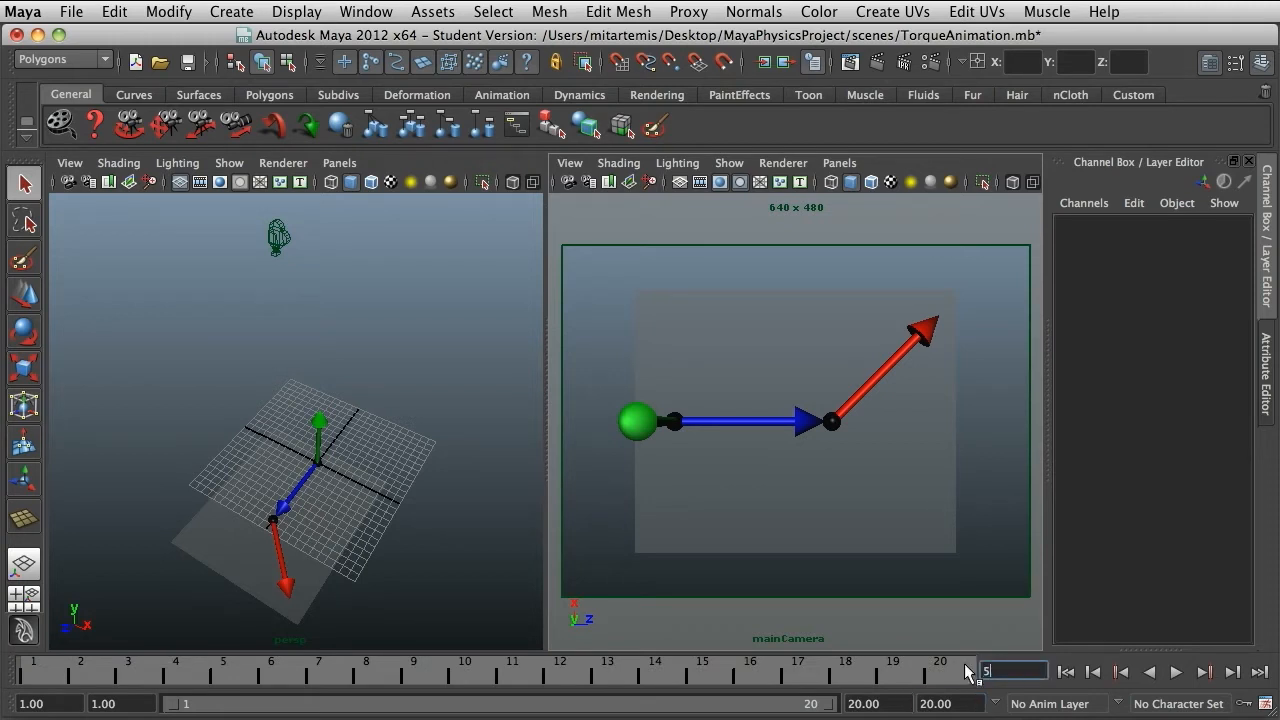
key("Return")
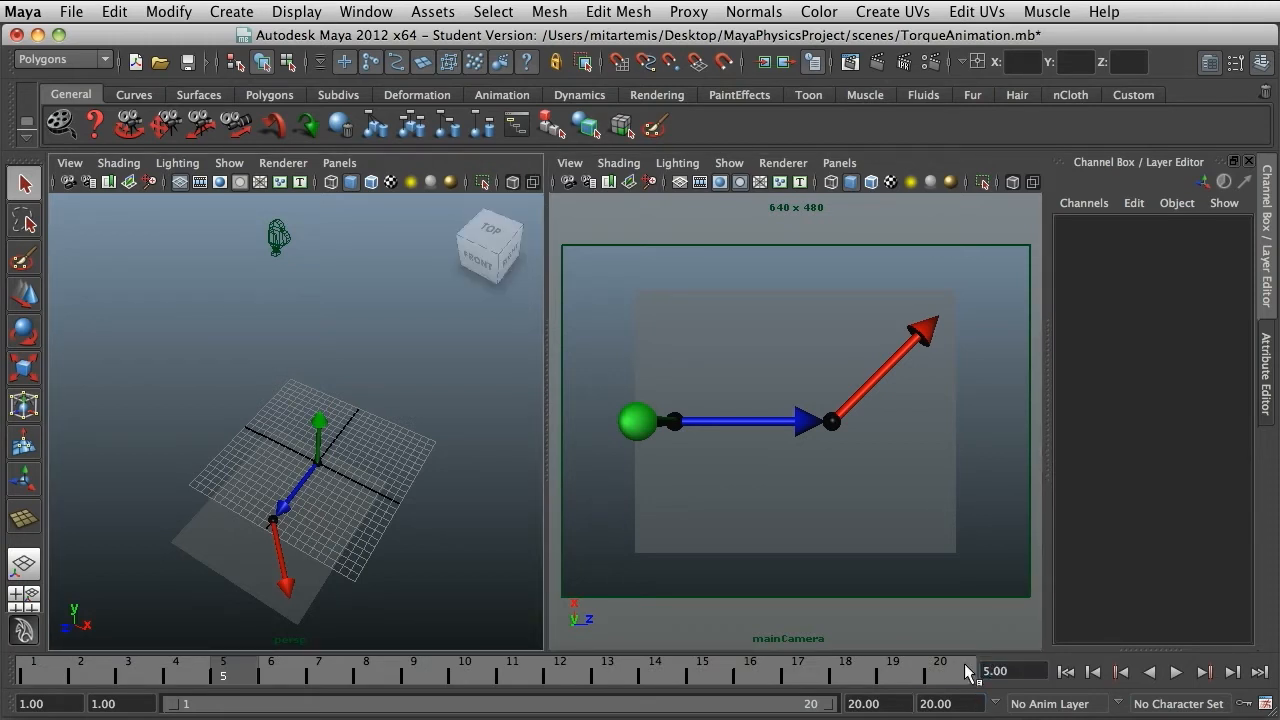
double_click(870, 703)
type("1")
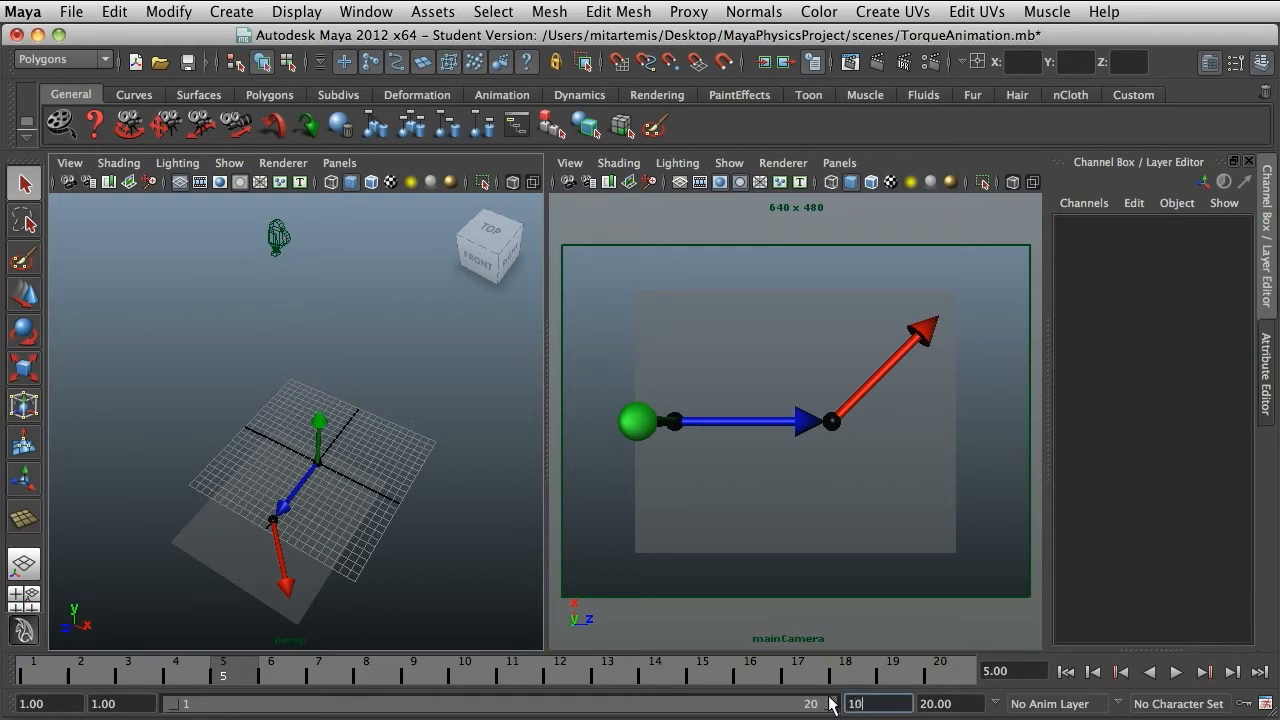
type("0")
key("Return")
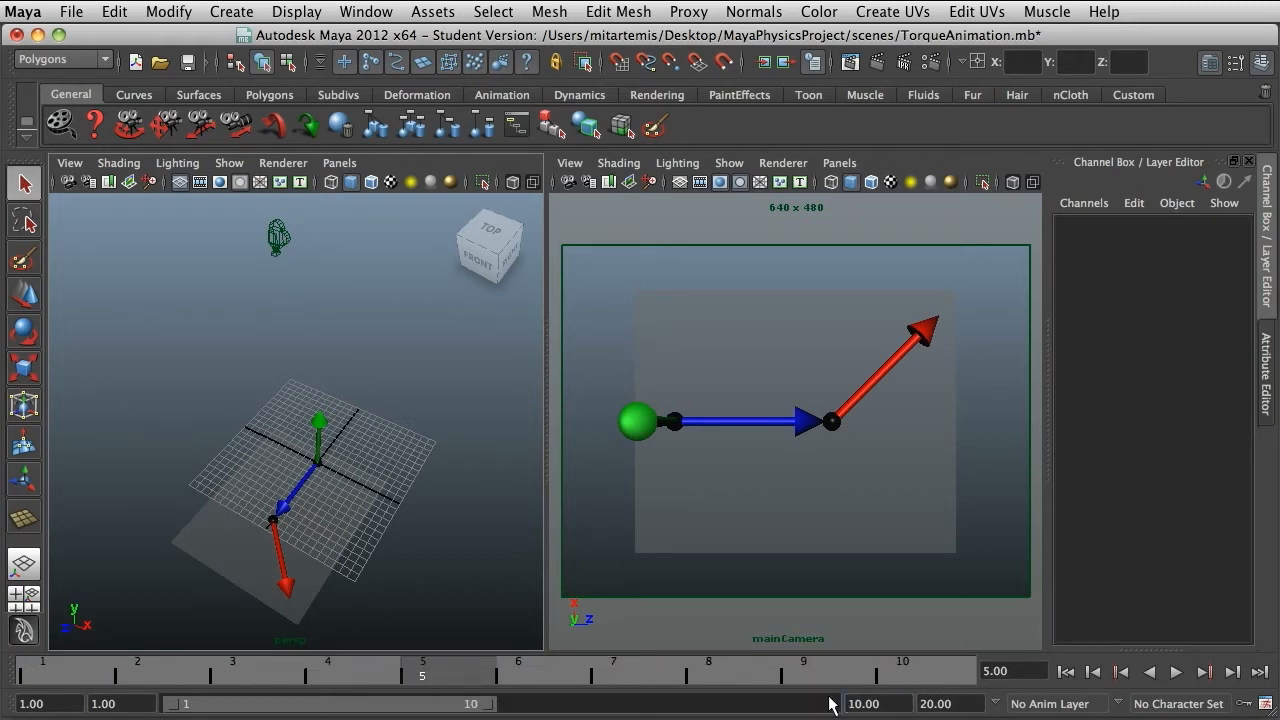
Set the playback range to end at frame 30 and move the current time to frame 1
double_click(845, 704)
type("30")
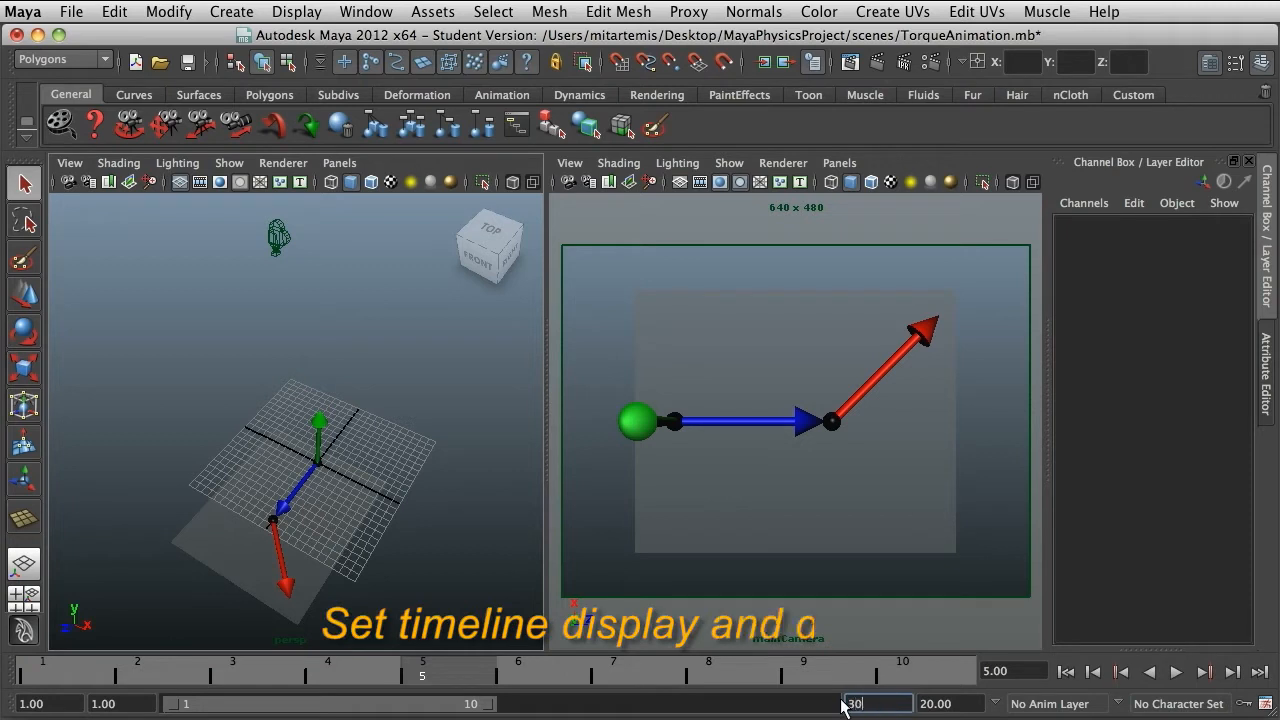
key("Return")
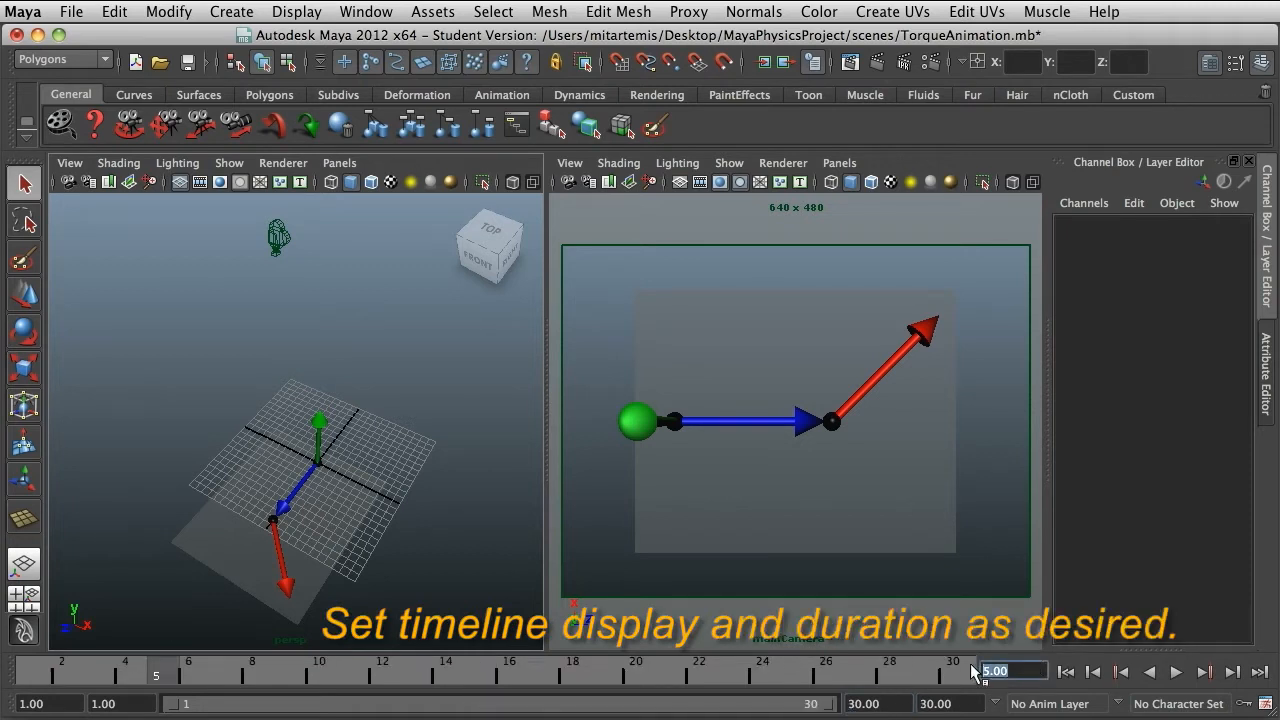
type("1")
key("Return")
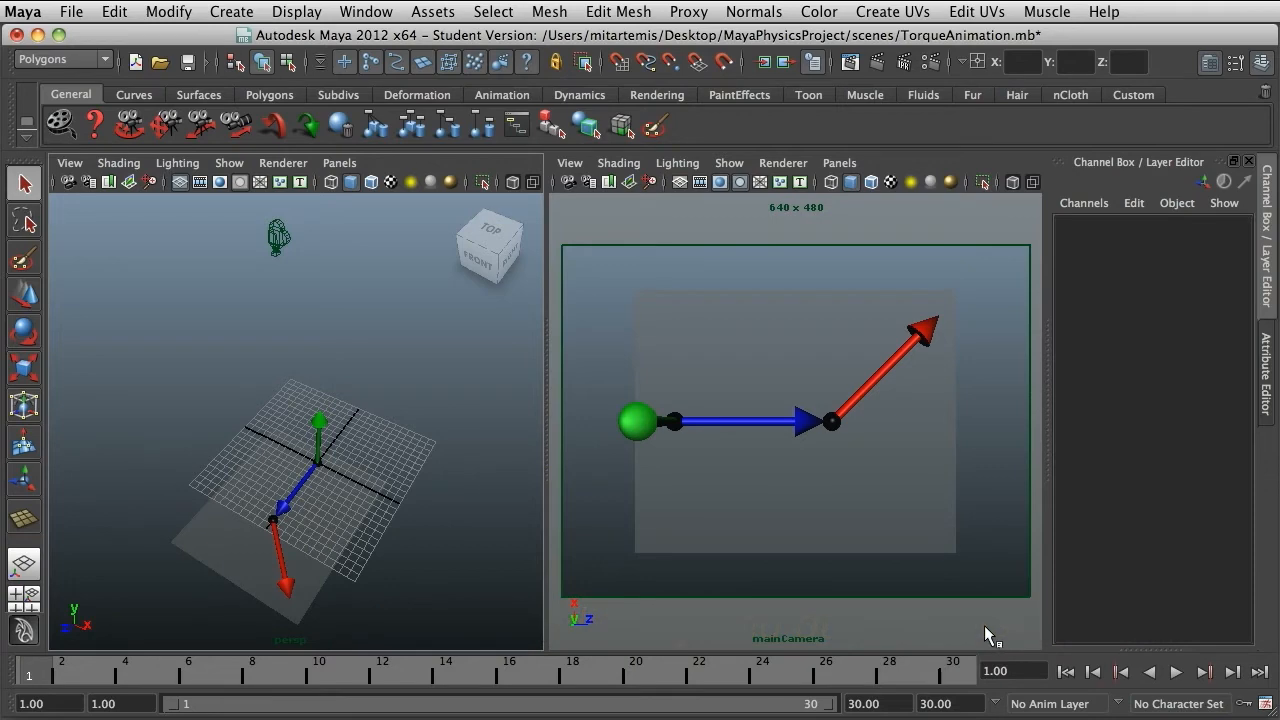
Group greenArrow, blueArrow, redArrow, pointQ, pointA and pPlane1 together
left_click(365, 11)
left_click(433, 171)
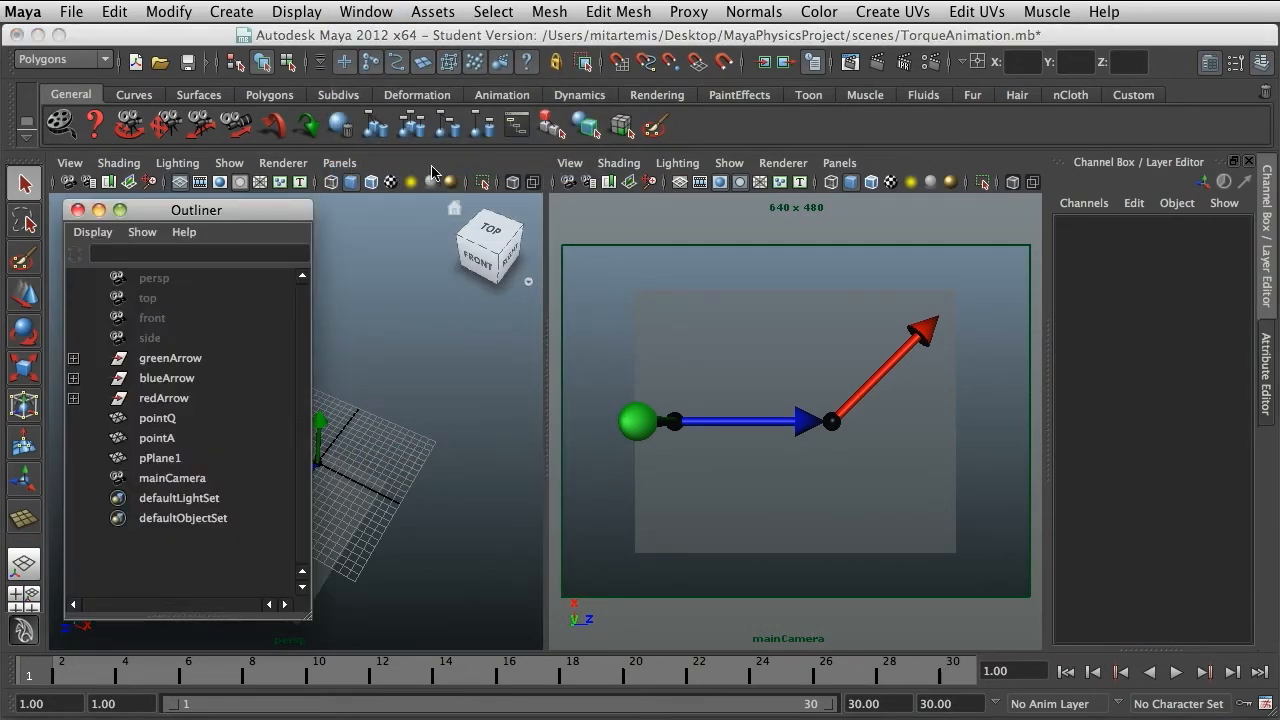
left_click(182, 358)
left_click(184, 458, "shift")
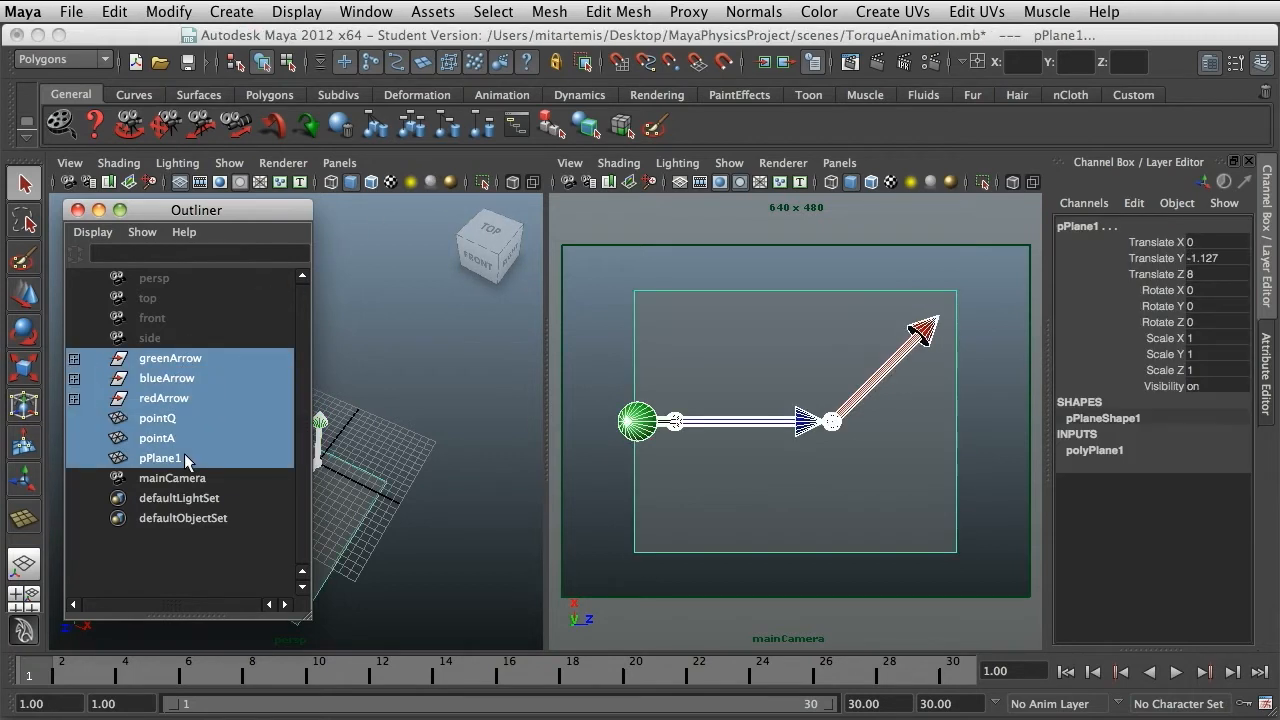
left_click(114, 11)
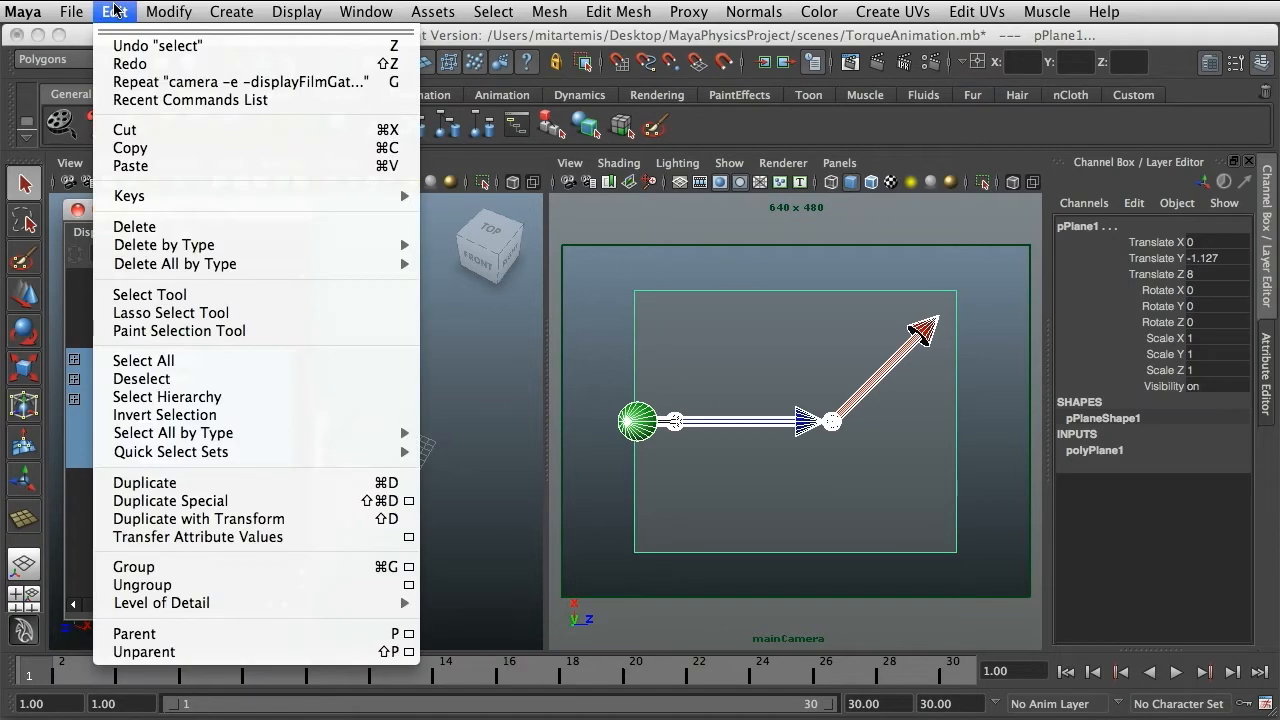
left_click(204, 566)
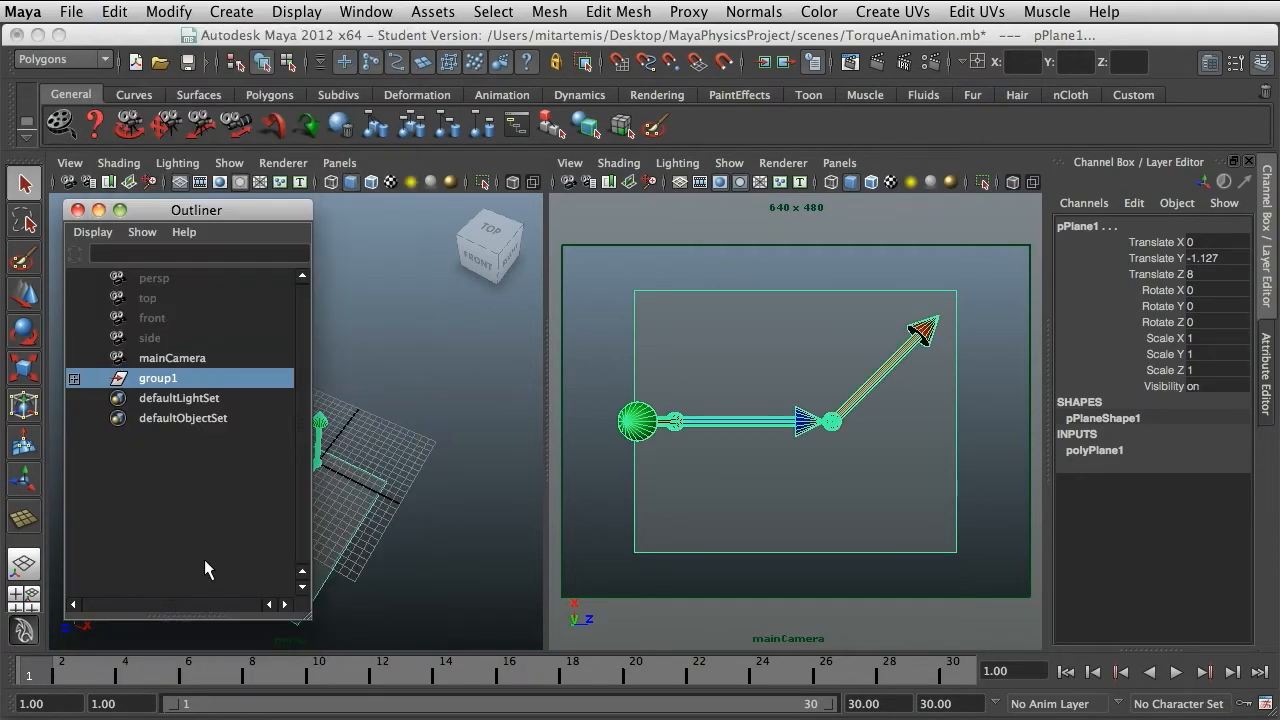
Rename the new group of arrows, points and plane as sceneObjects
double_click(160, 379)
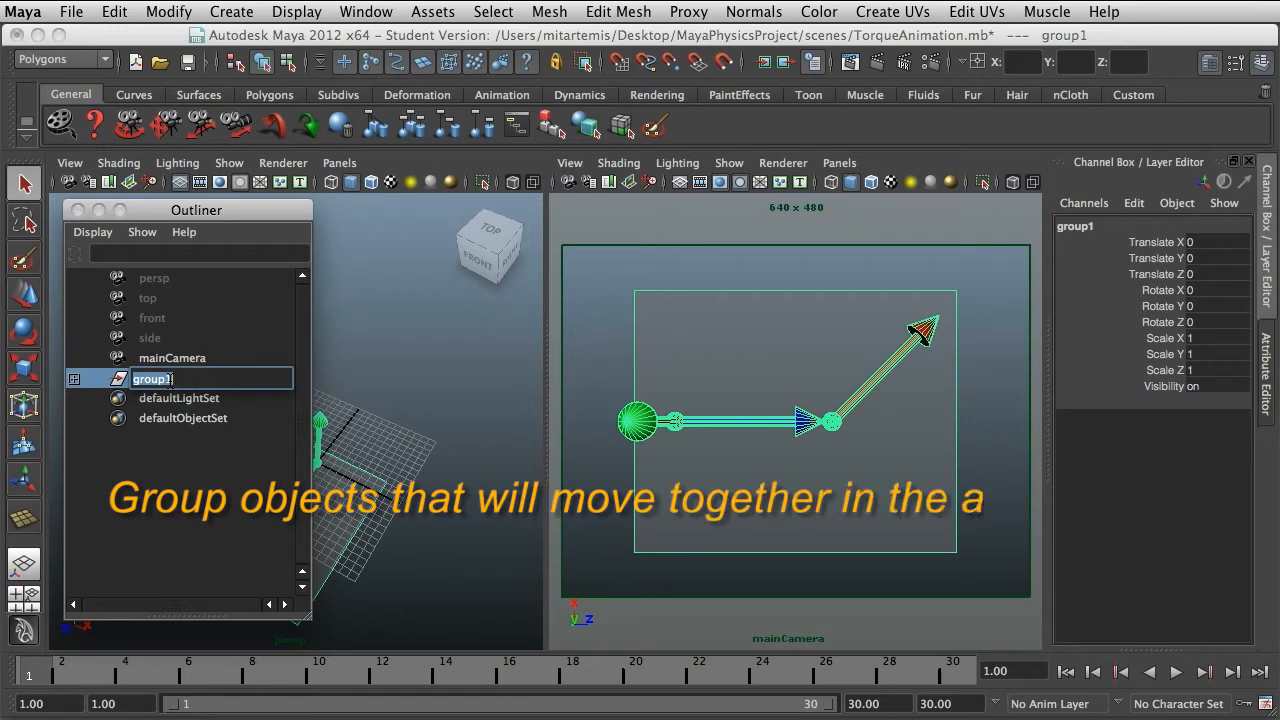
type("scene")
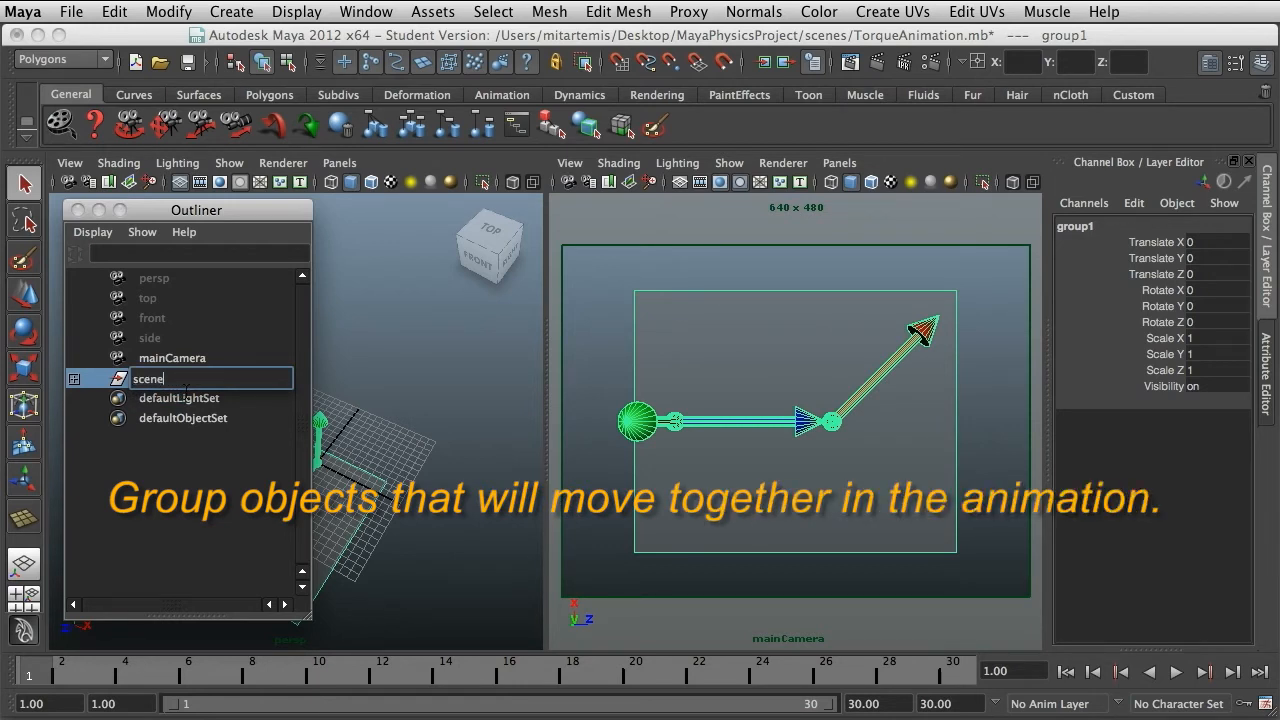
type("Objects")
key("Return")
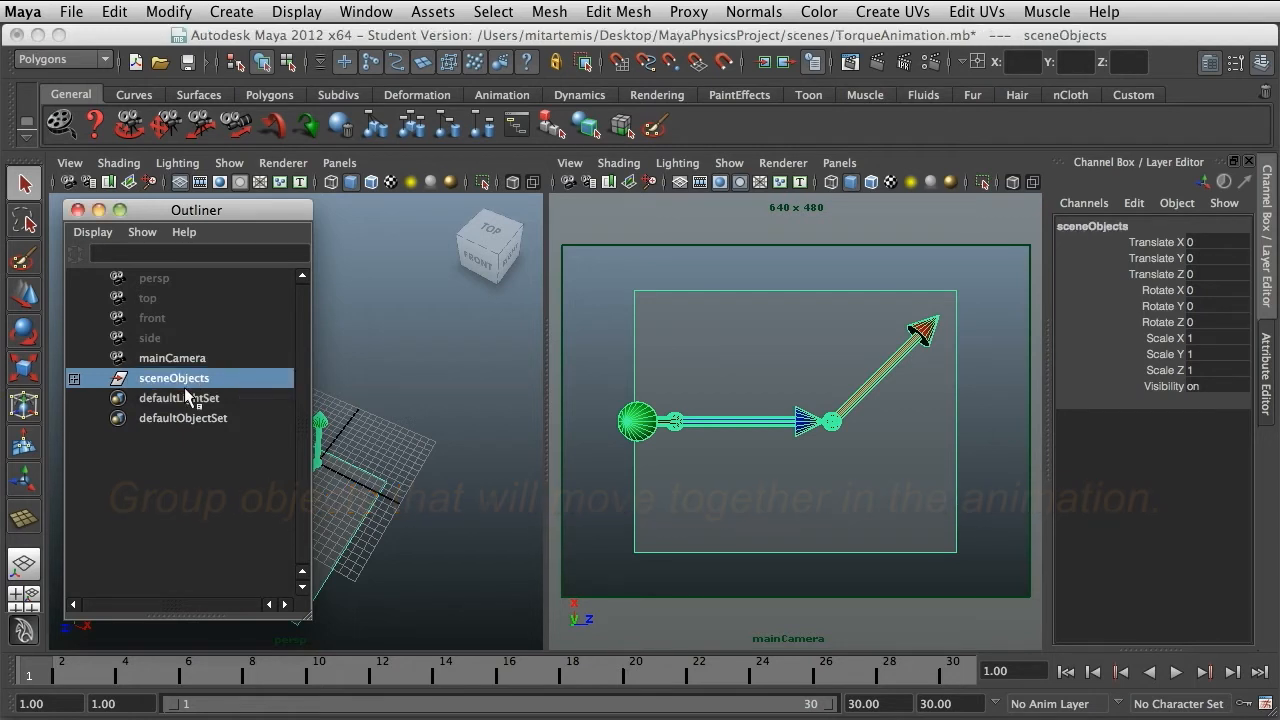
Set a keyframe on the Rotate Z channel of sceneObjects at frame 1
left_click(1162, 322)
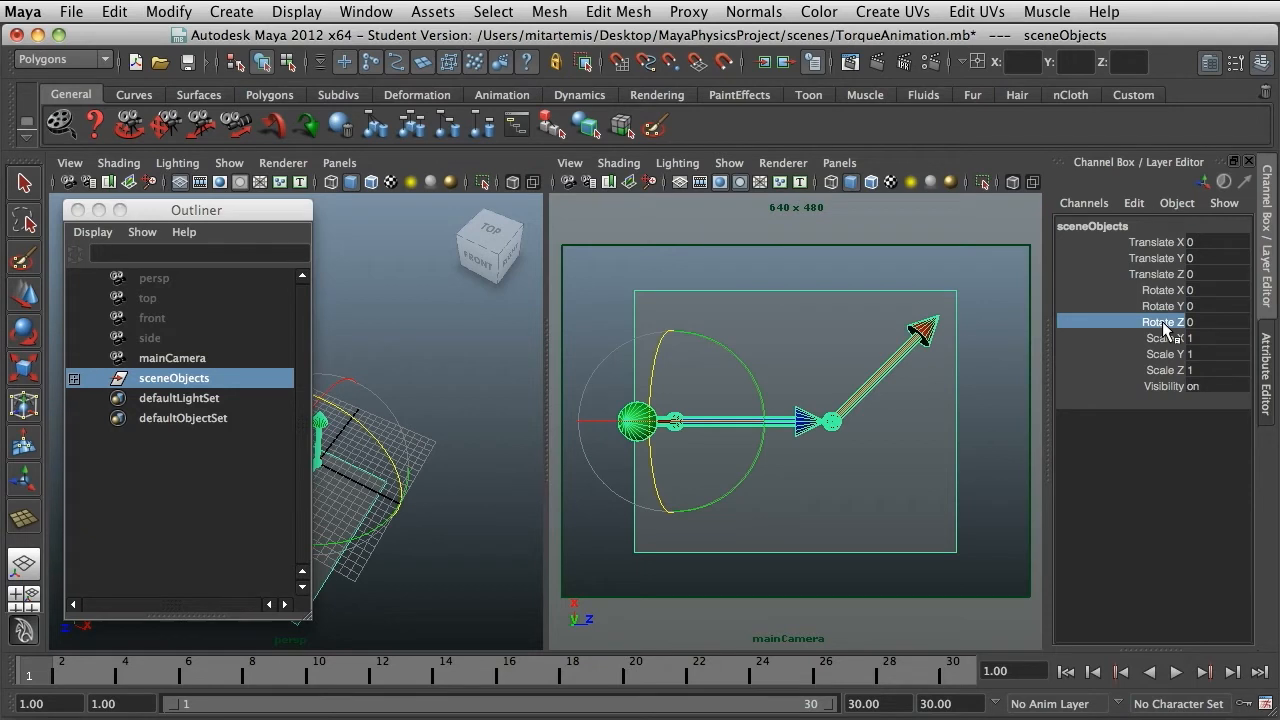
right_click(1166, 328)
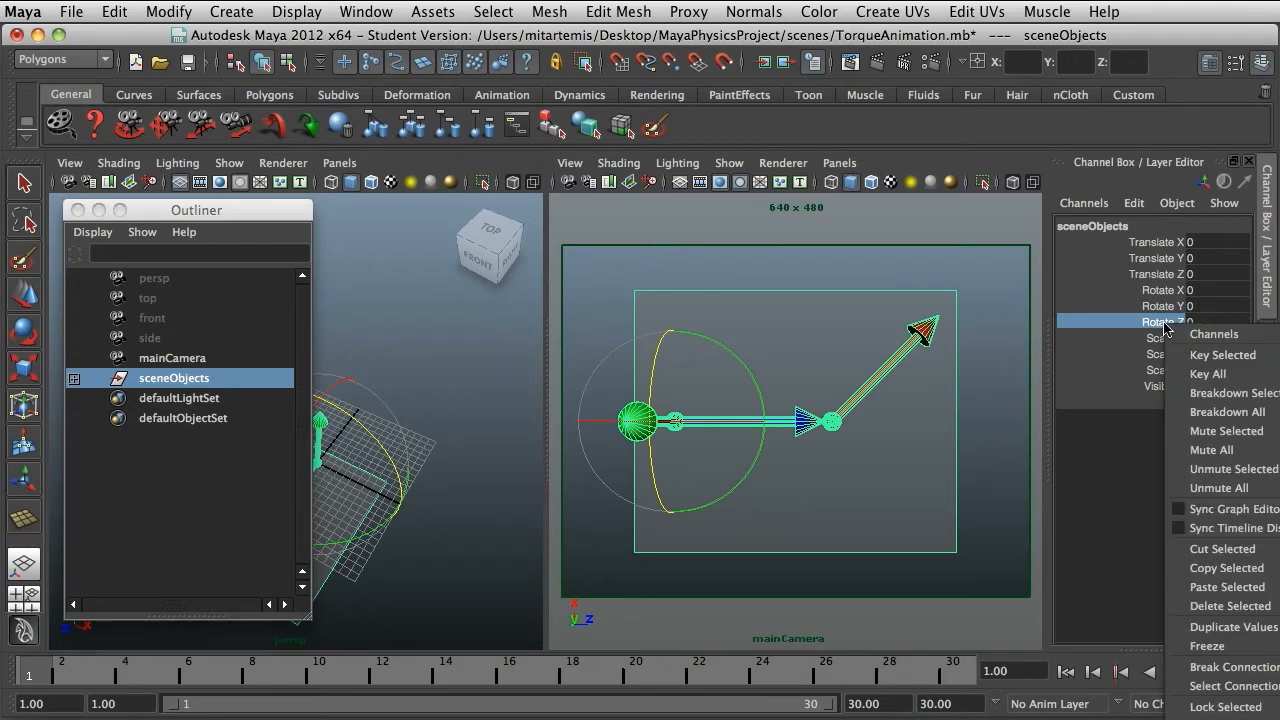
left_click(1169, 355)
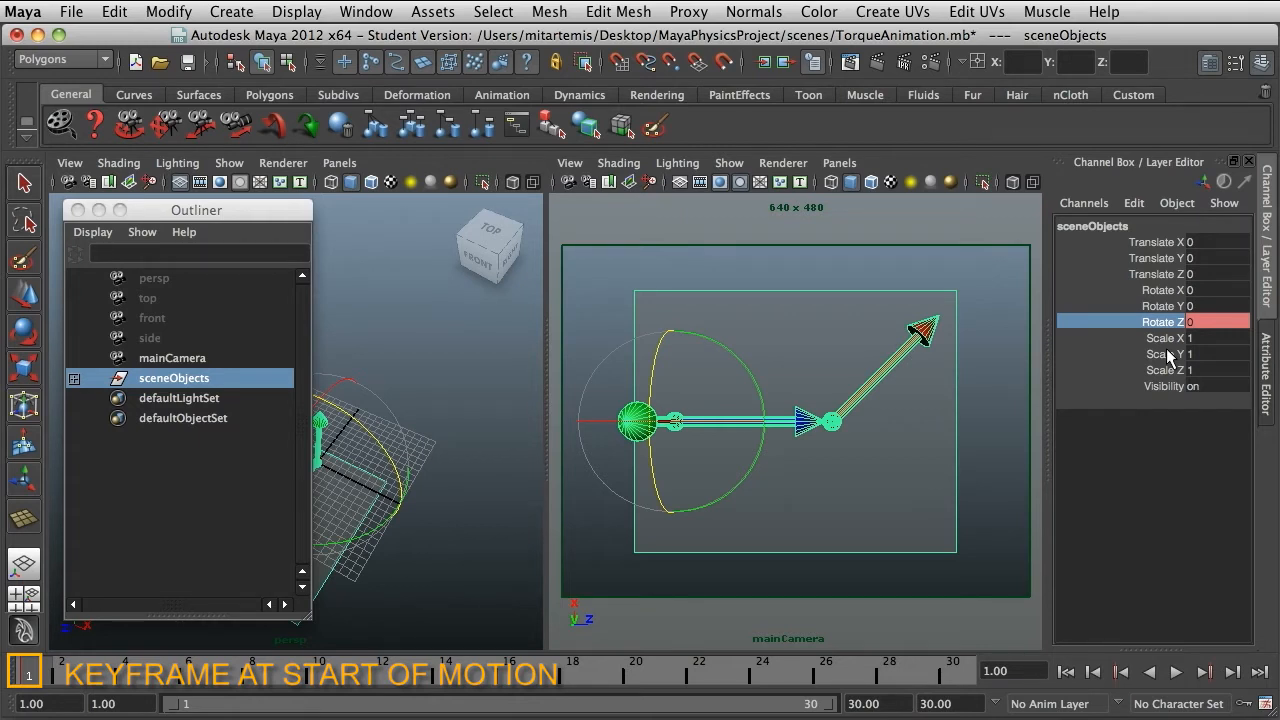
Move the current time to frame 30 and set the Rotate Z of sceneObjects to -60
left_click(995, 671)
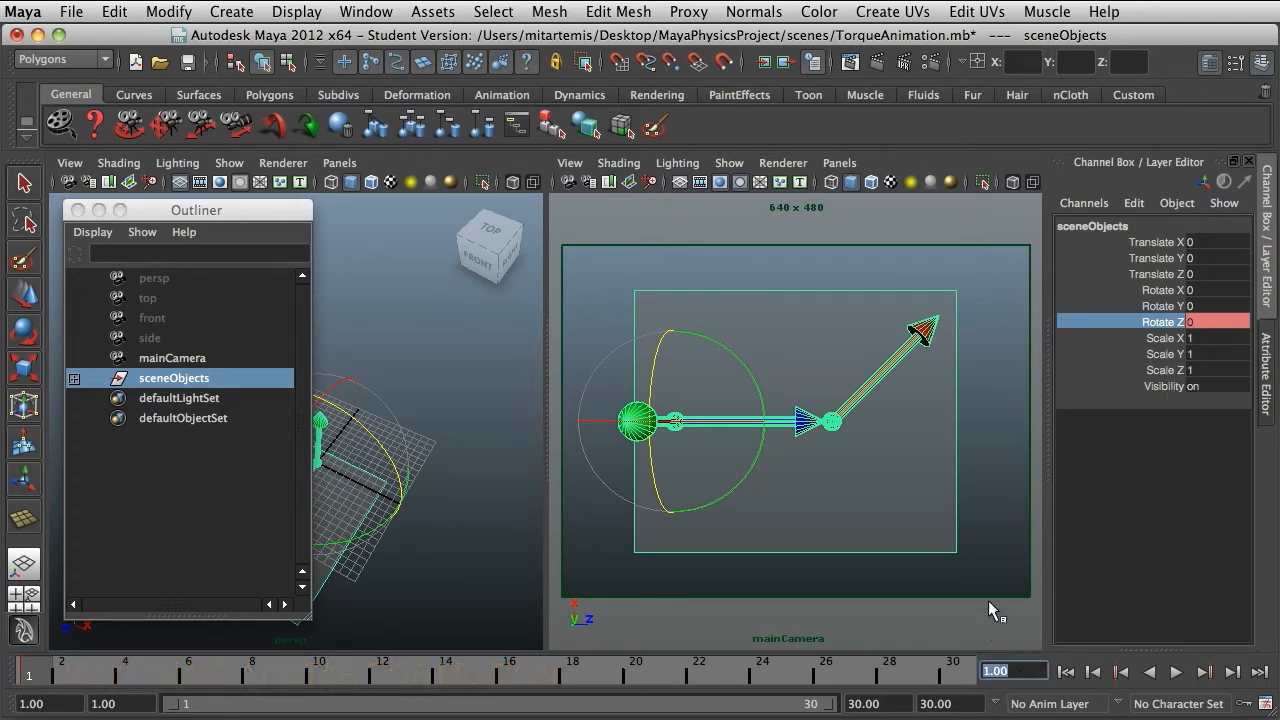
type("30")
key("Return")
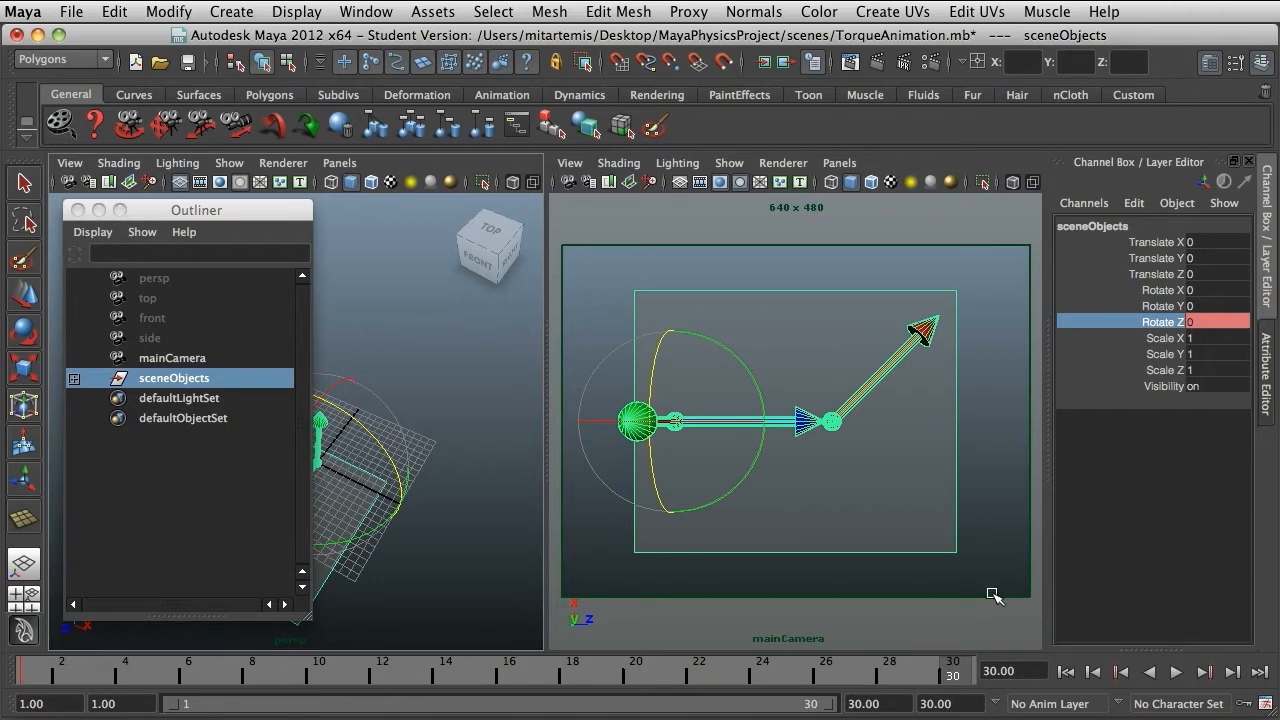
left_click_drag(658, 498, 673, 394)
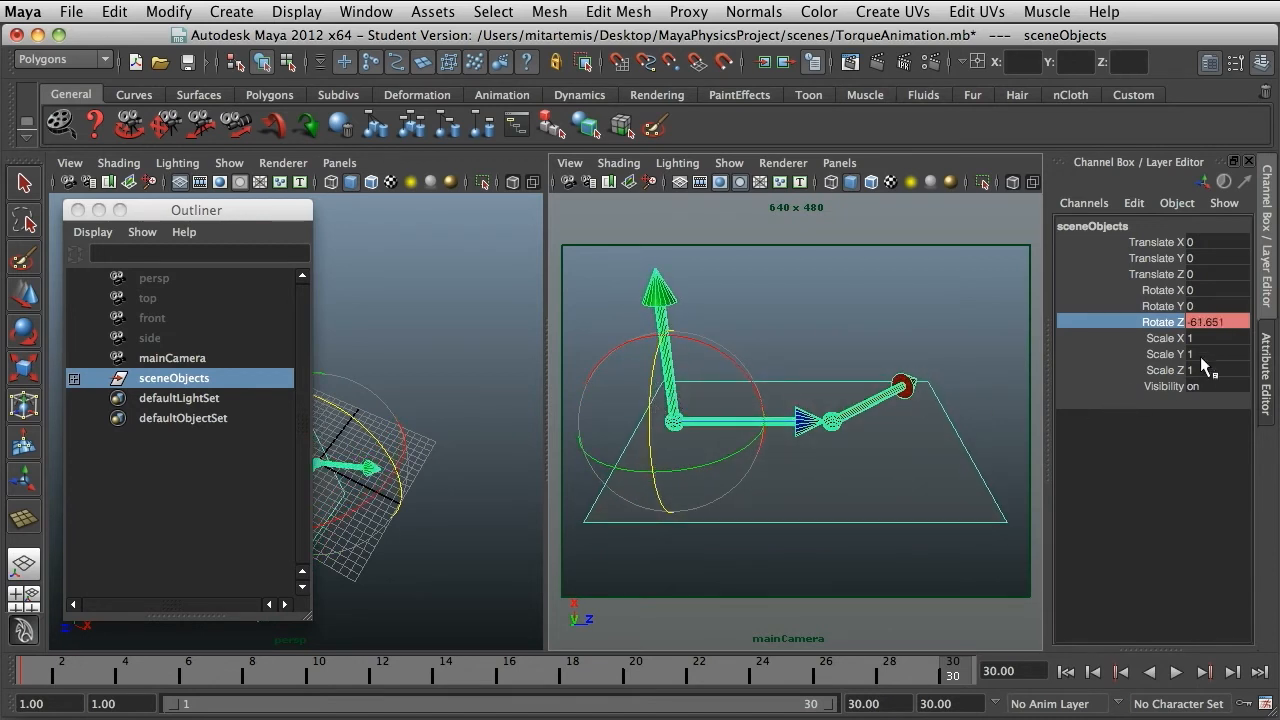
left_click(1228, 321)
type("-60")
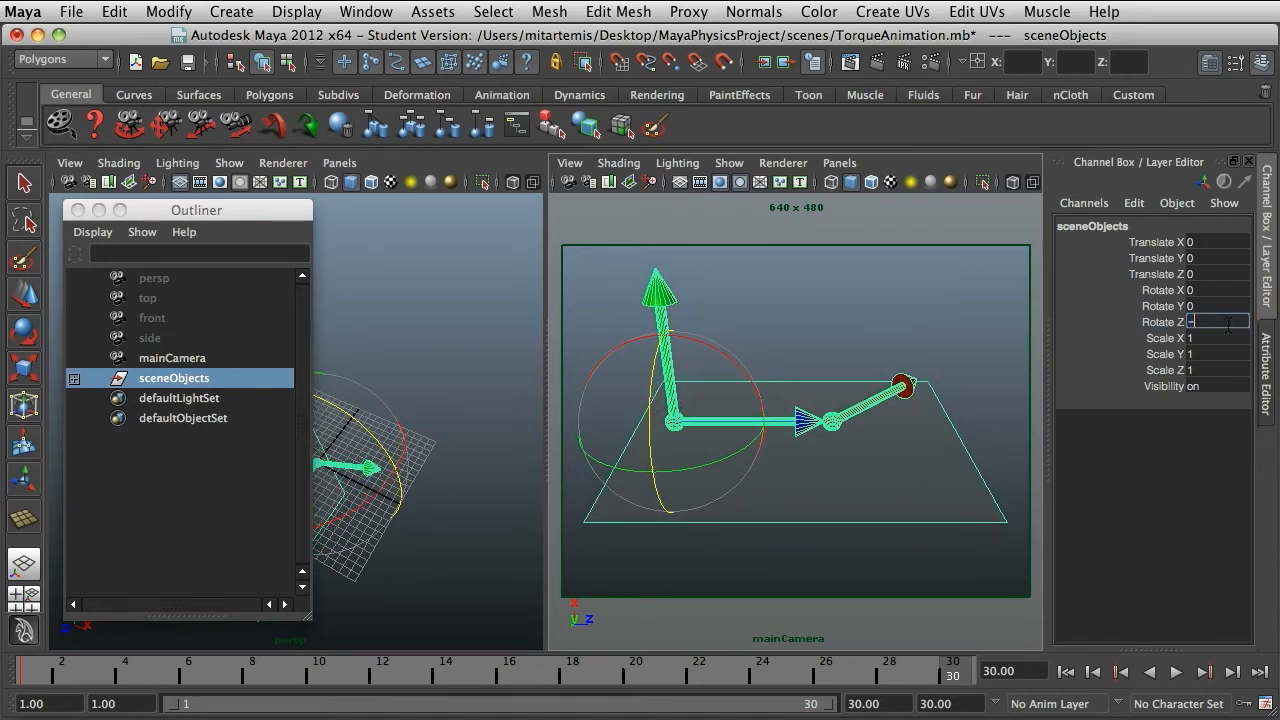
key("Return")
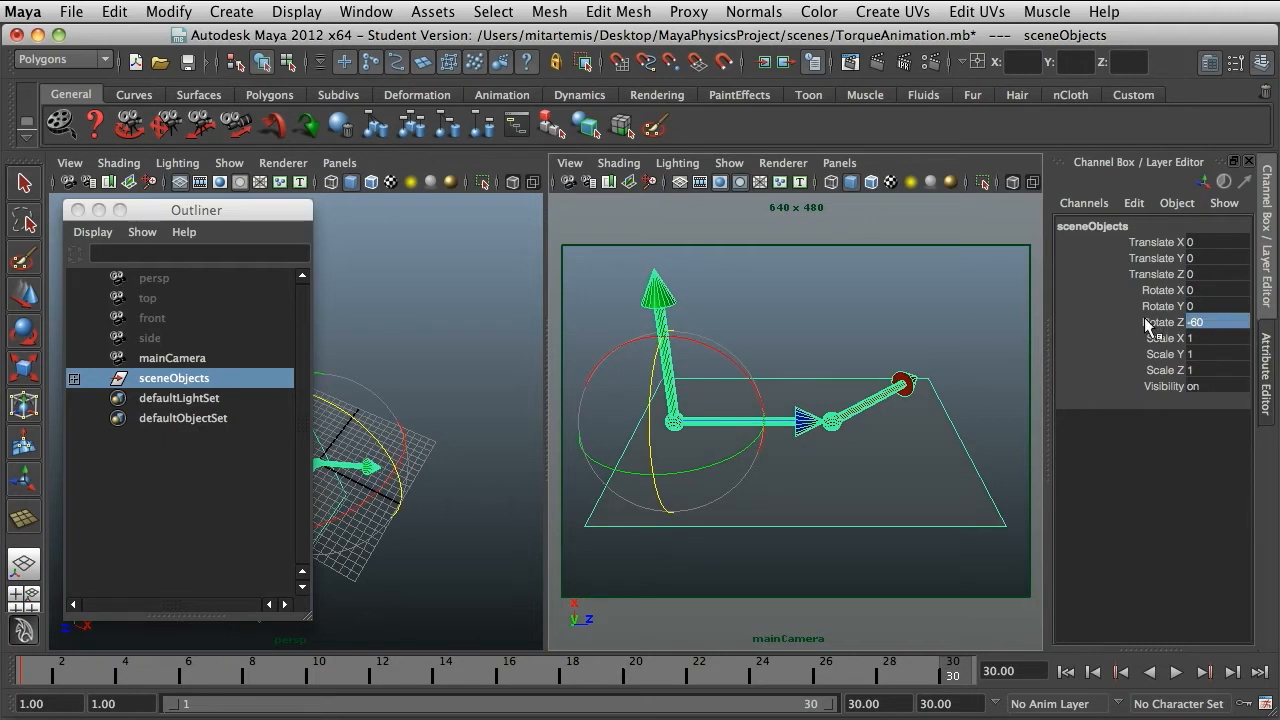
Set a keyframe on the Rotate Z channel of sceneObjects at frame 30
left_click(1150, 322)
right_click(1148, 324)
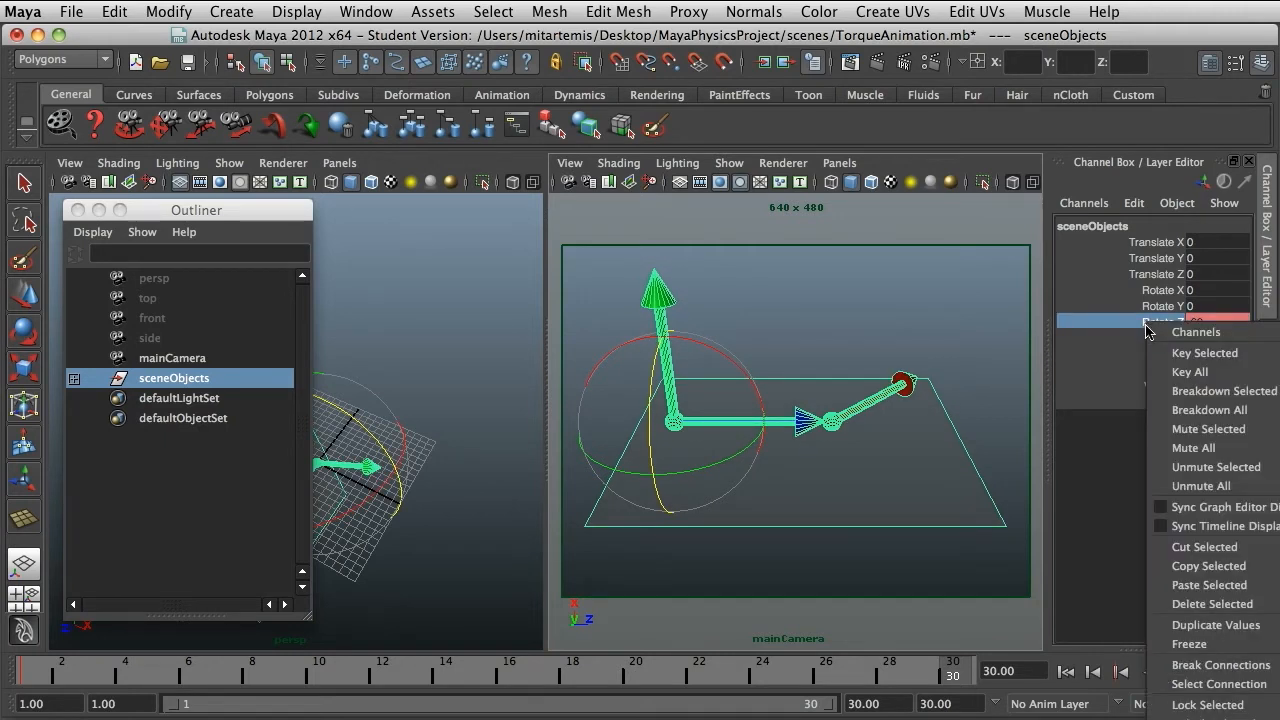
left_click(1150, 356)
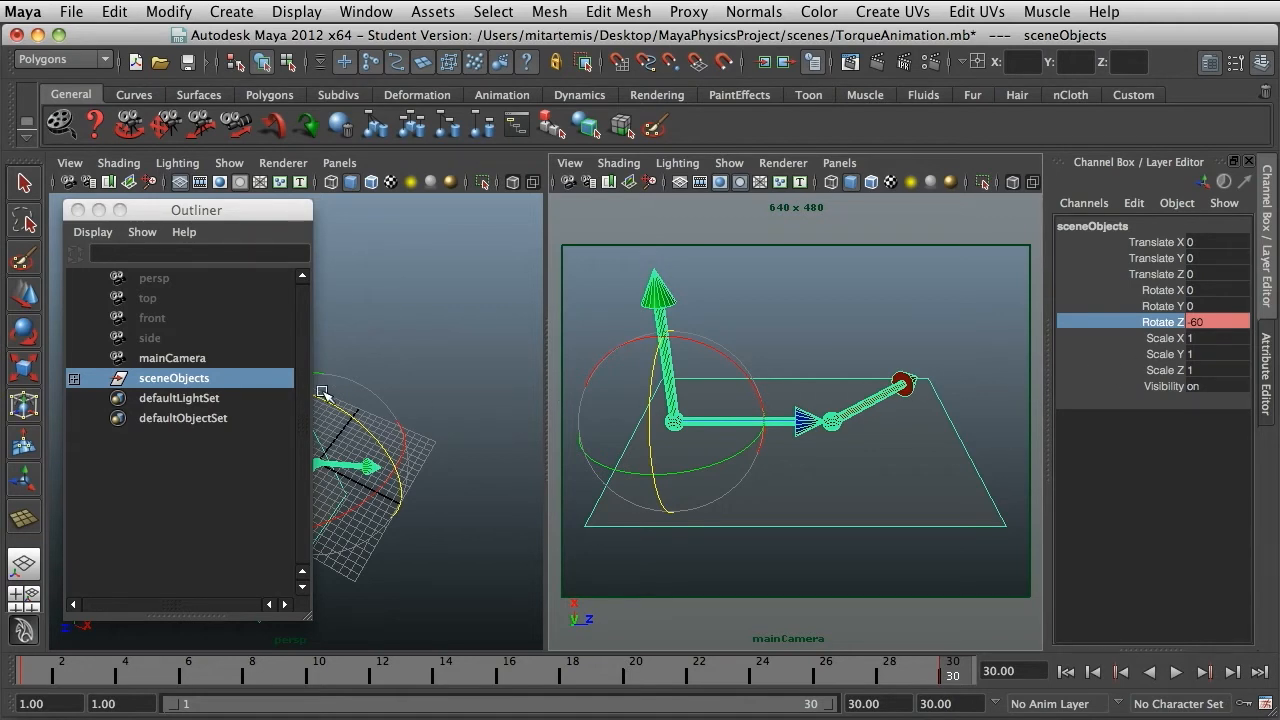
Expand the sceneObjects group in the Outliner and select greenArrow inside it
left_click(72, 378)
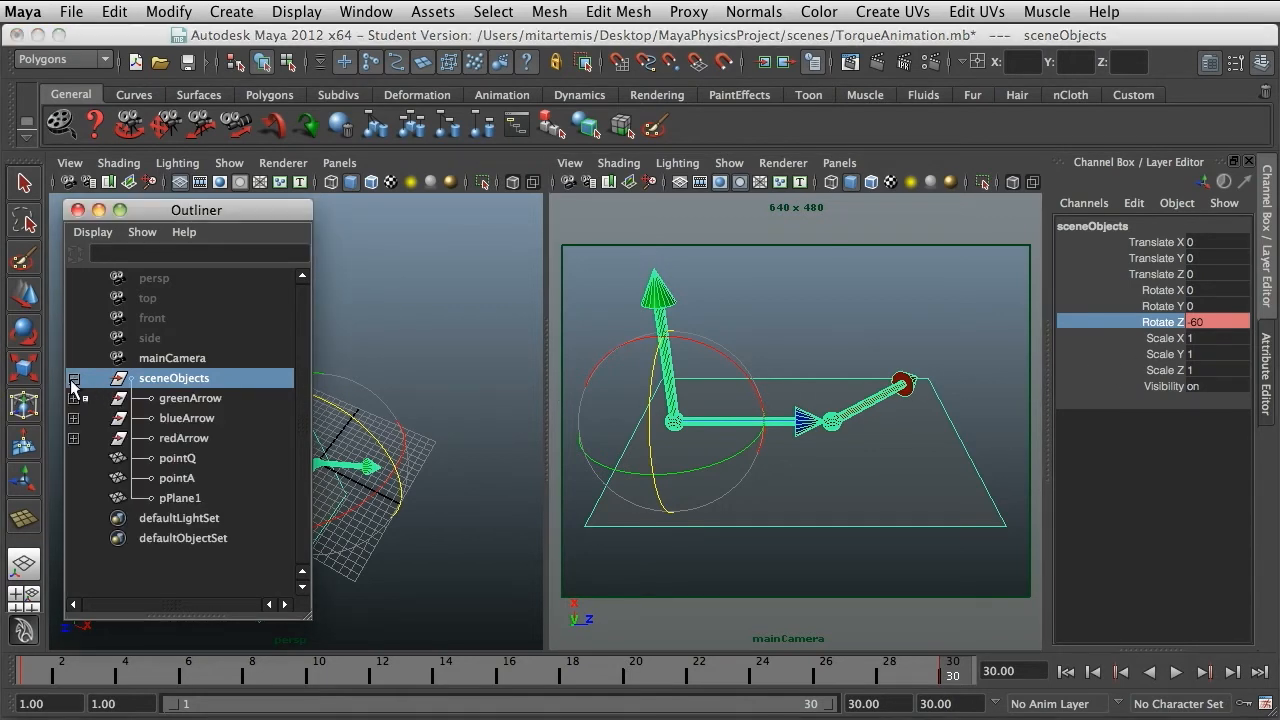
left_click(190, 398)
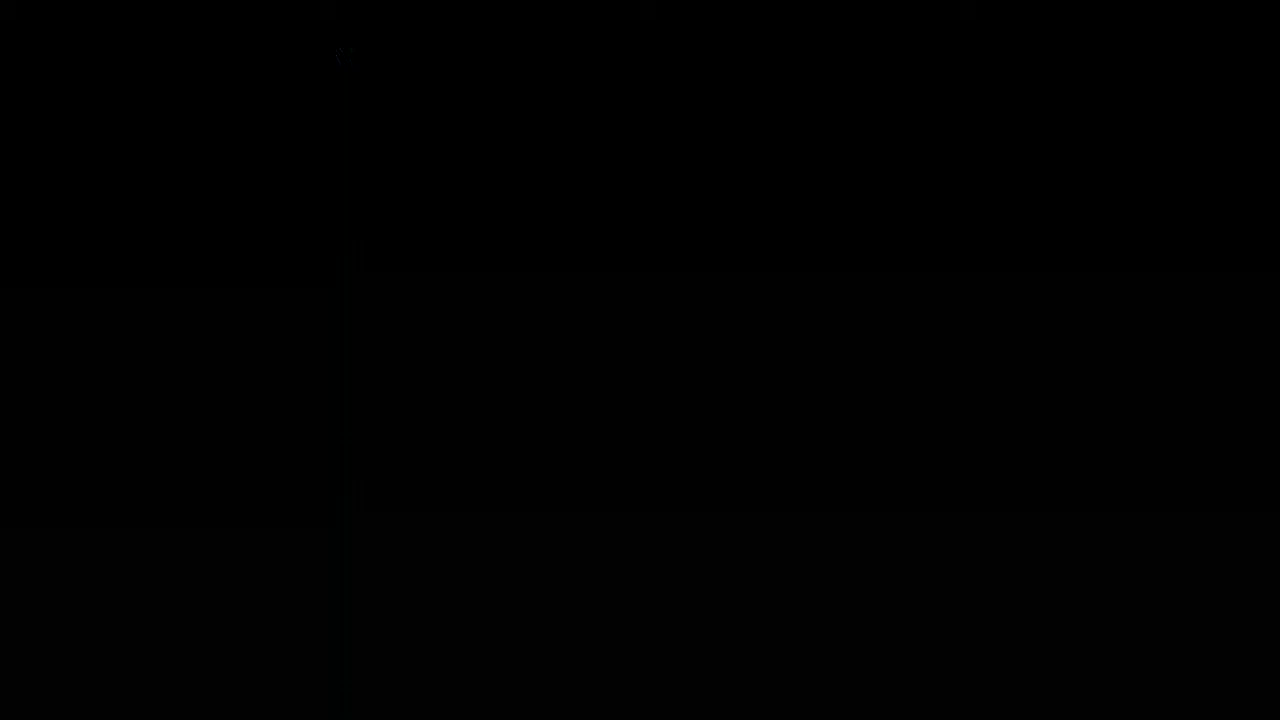